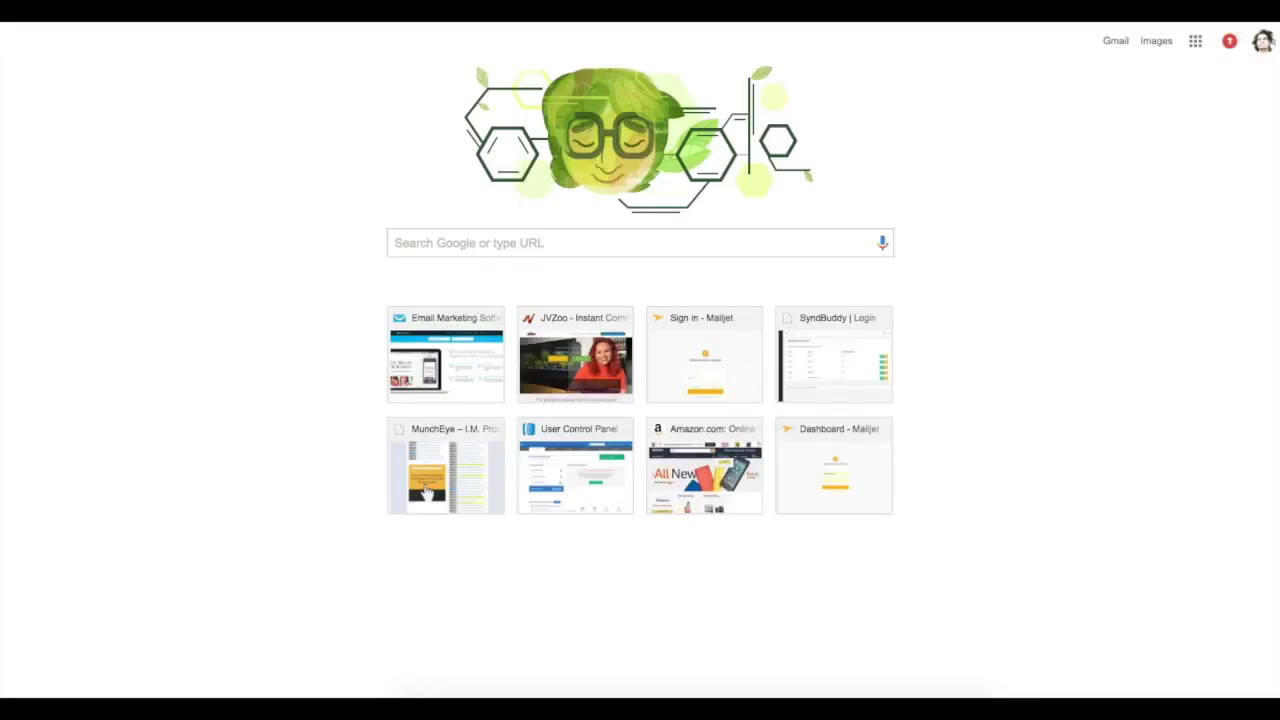
Step: Search Google for 'roku 3 review' using the autocomplete suggestion
{"action": "type", "text": "roku"}
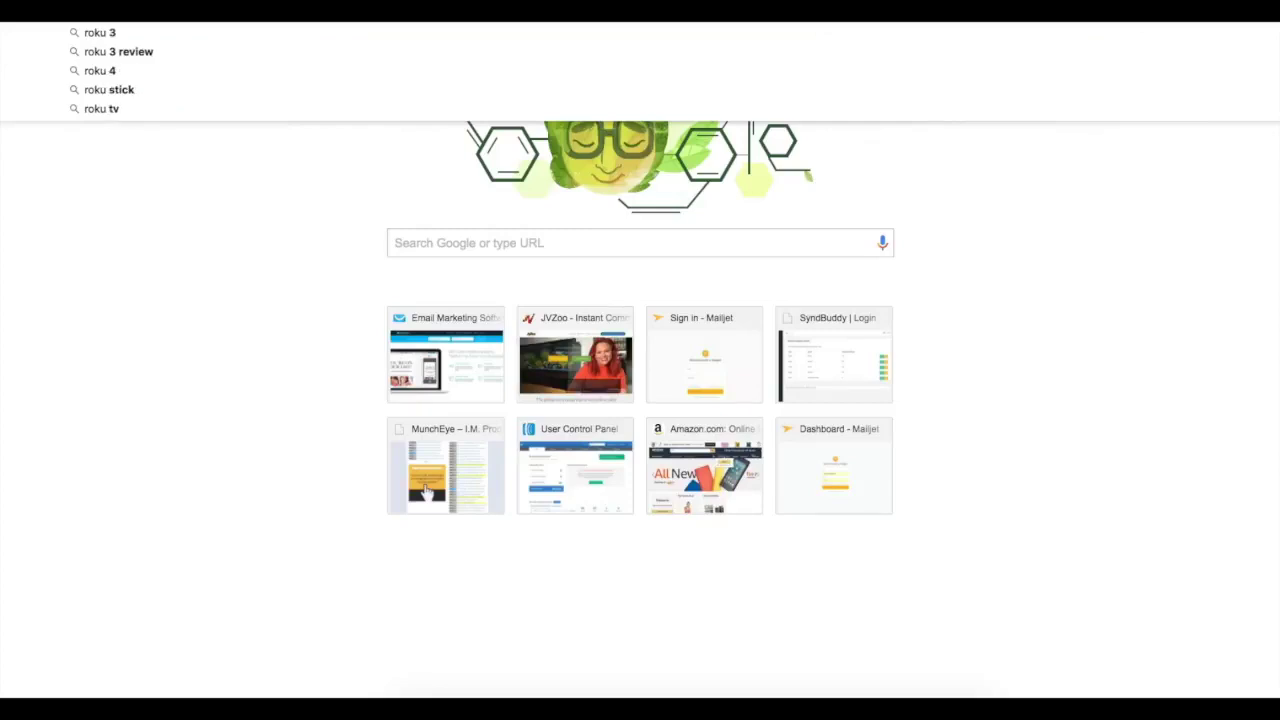
{"action": "key", "text": "Down"}
{"action": "key", "text": "Down"}
{"action": "key", "text": "Return"}
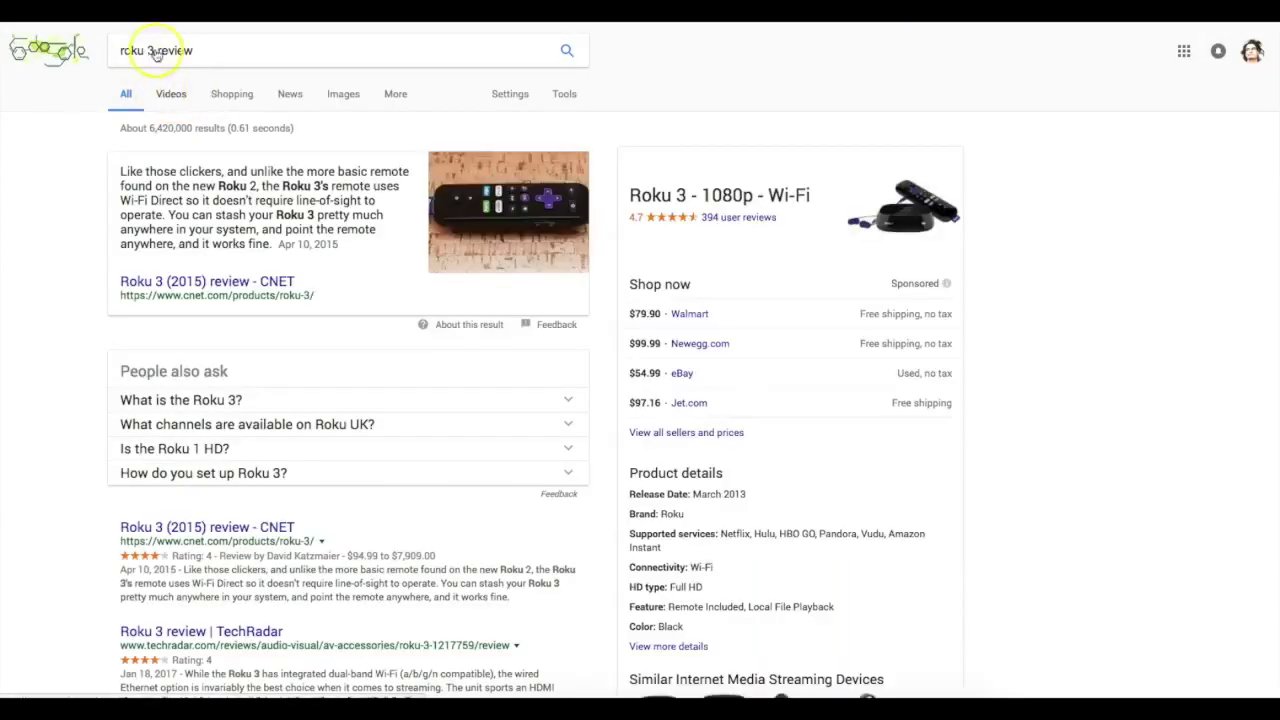
Step: Change the query to 'roku 3 reviews' and scroll down the results
{"action": "left_click", "coordinate": [210, 49]}
{"action": "triple_click", "coordinate": [166, 50]}
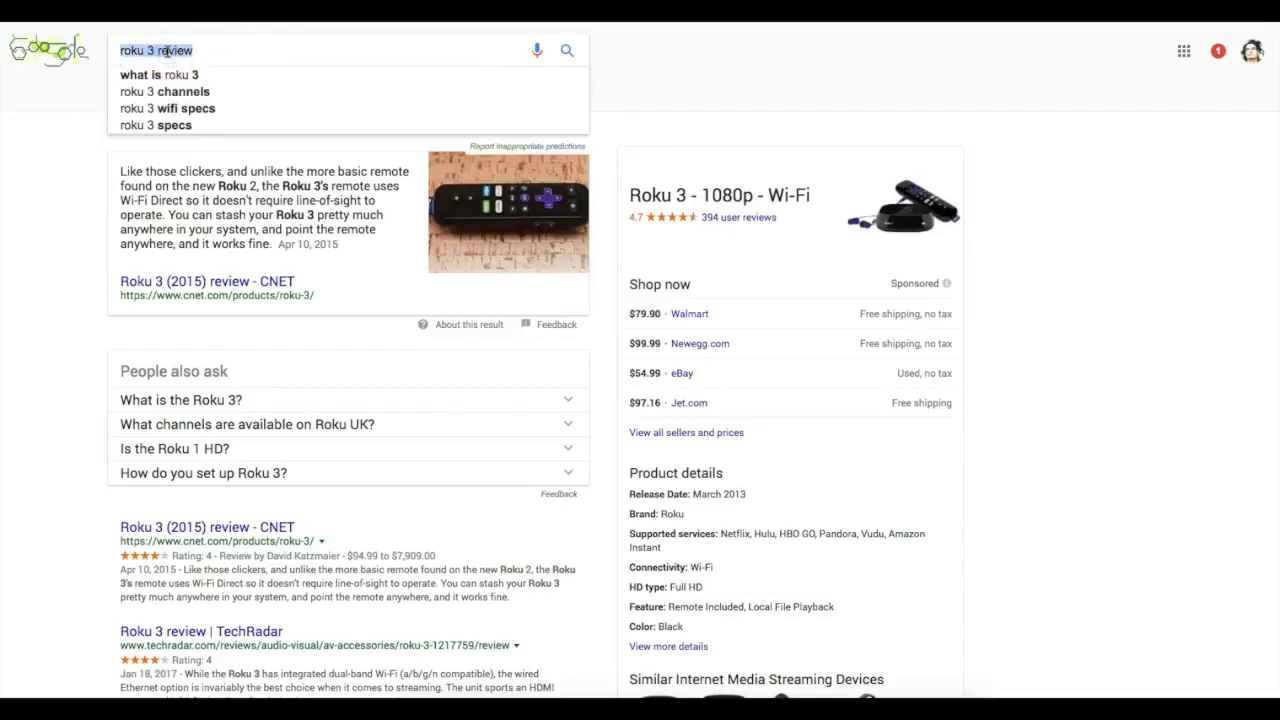
{"action": "left_click", "coordinate": [205, 49]}
{"action": "left_click", "coordinate": [238, 51]}
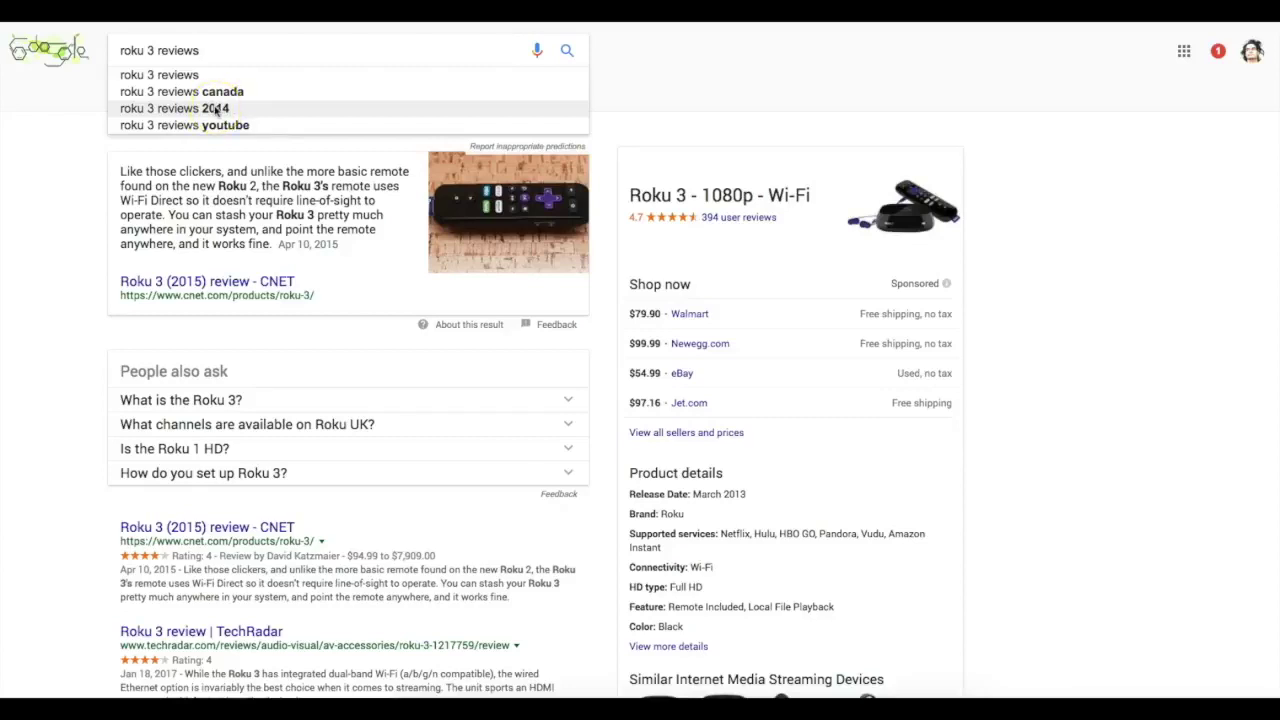
{"action": "left_click", "coordinate": [86, 108]}
{"action": "left_click", "coordinate": [203, 50]}
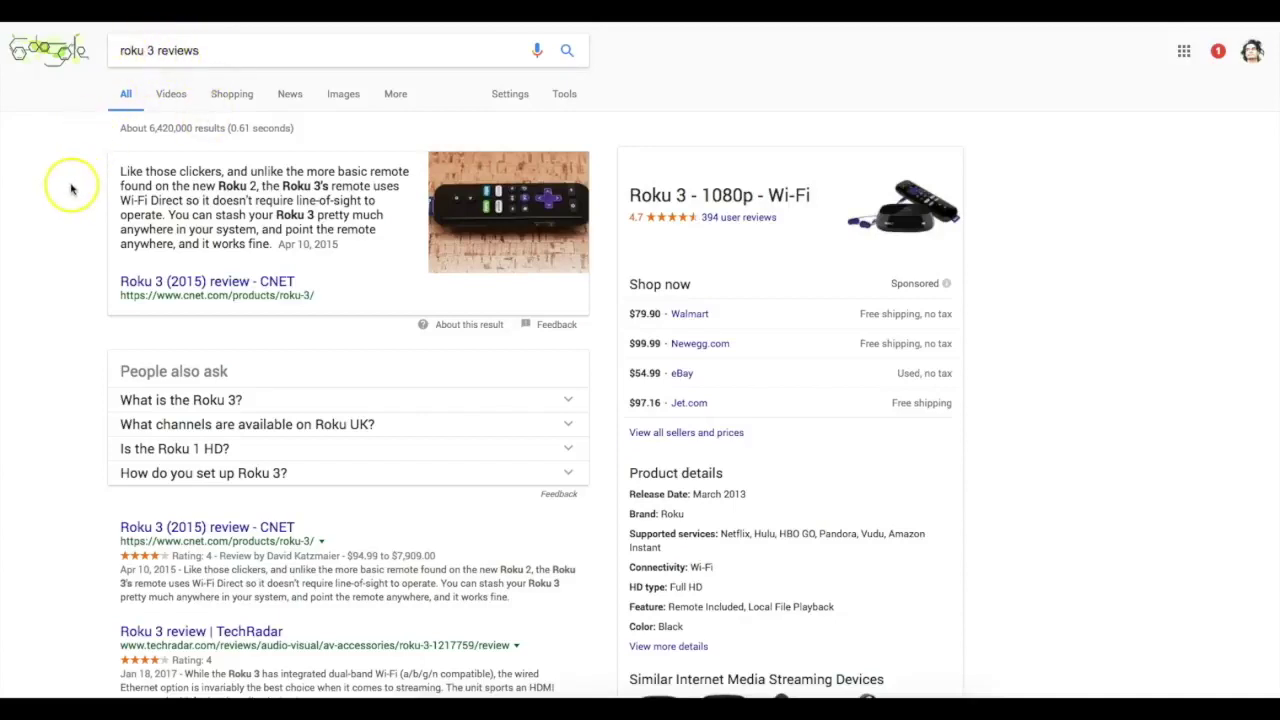
{"action": "scroll", "coordinate": [63, 234], "scroll_direction": "down", "scroll_amount": 10}
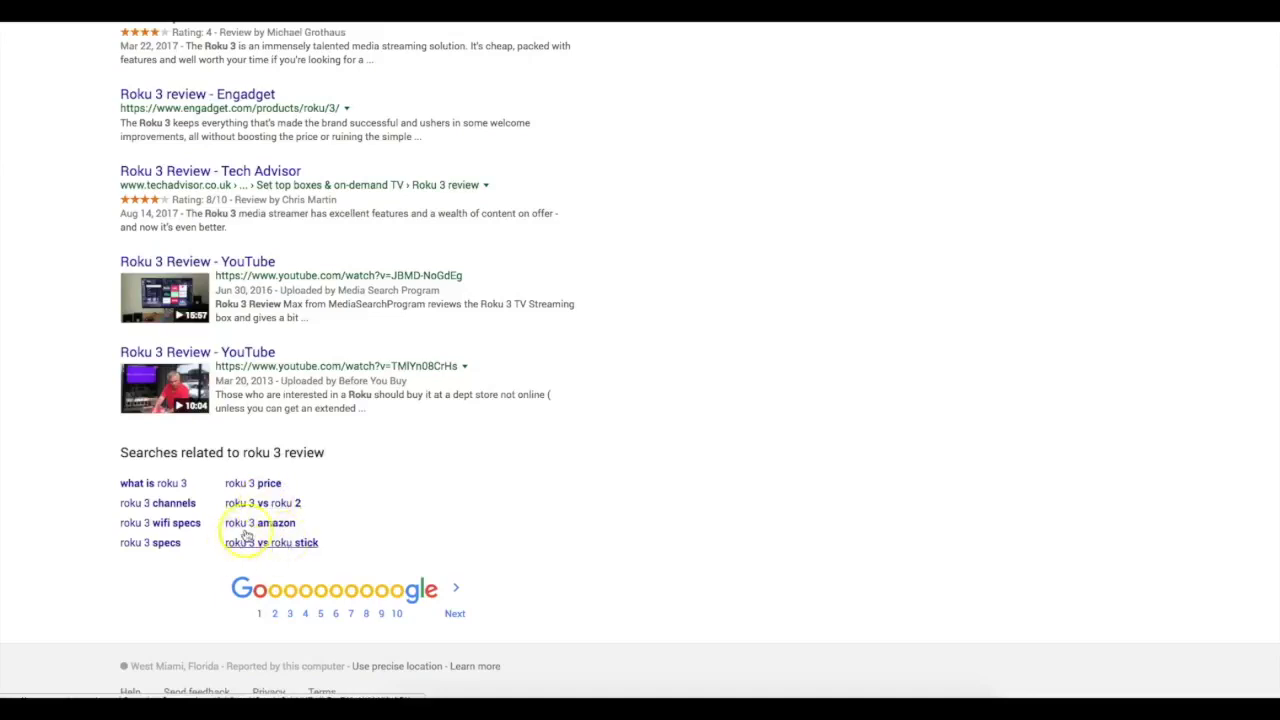
Step: Run the related search 'roku 3 vs roku stick' and scroll through its results
{"action": "left_click", "coordinate": [304, 543]}
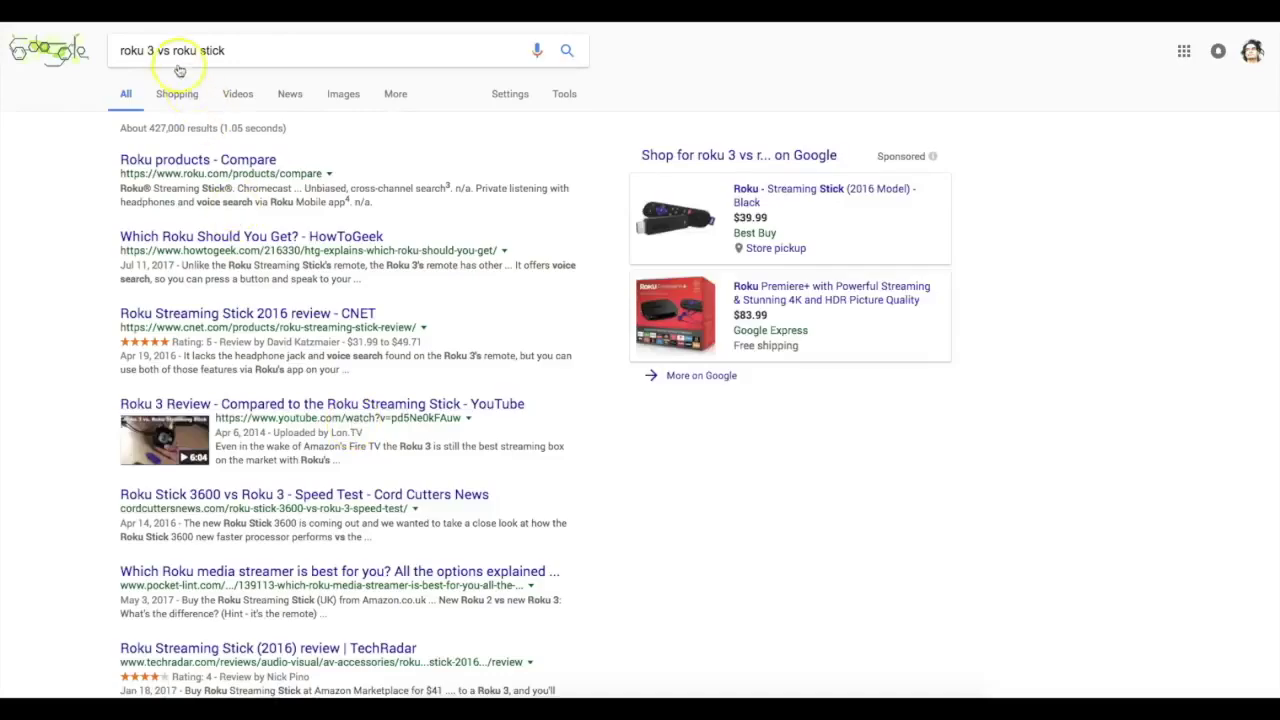
{"action": "scroll", "coordinate": [320, 300], "scroll_direction": "down", "scroll_amount": 7}
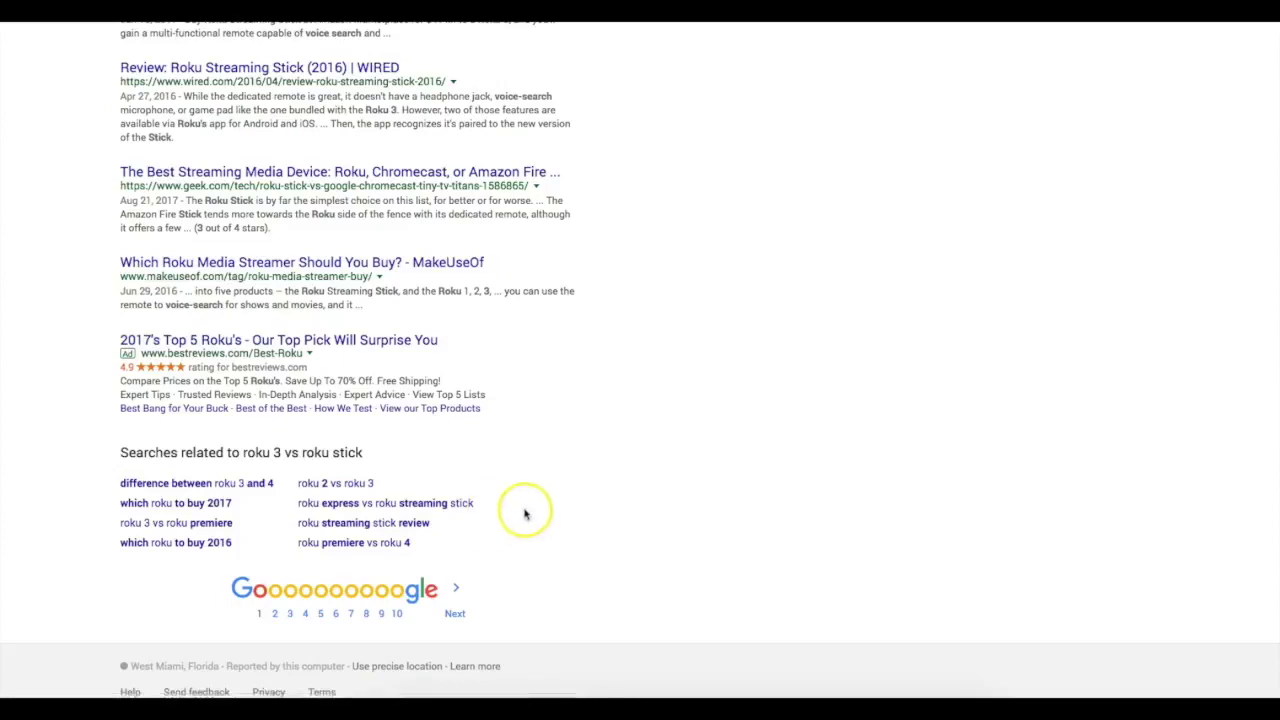
{"action": "scroll", "coordinate": [590, 497], "scroll_direction": "up", "scroll_amount": 3}
{"action": "scroll", "coordinate": [590, 497], "scroll_direction": "down", "scroll_amount": 3}
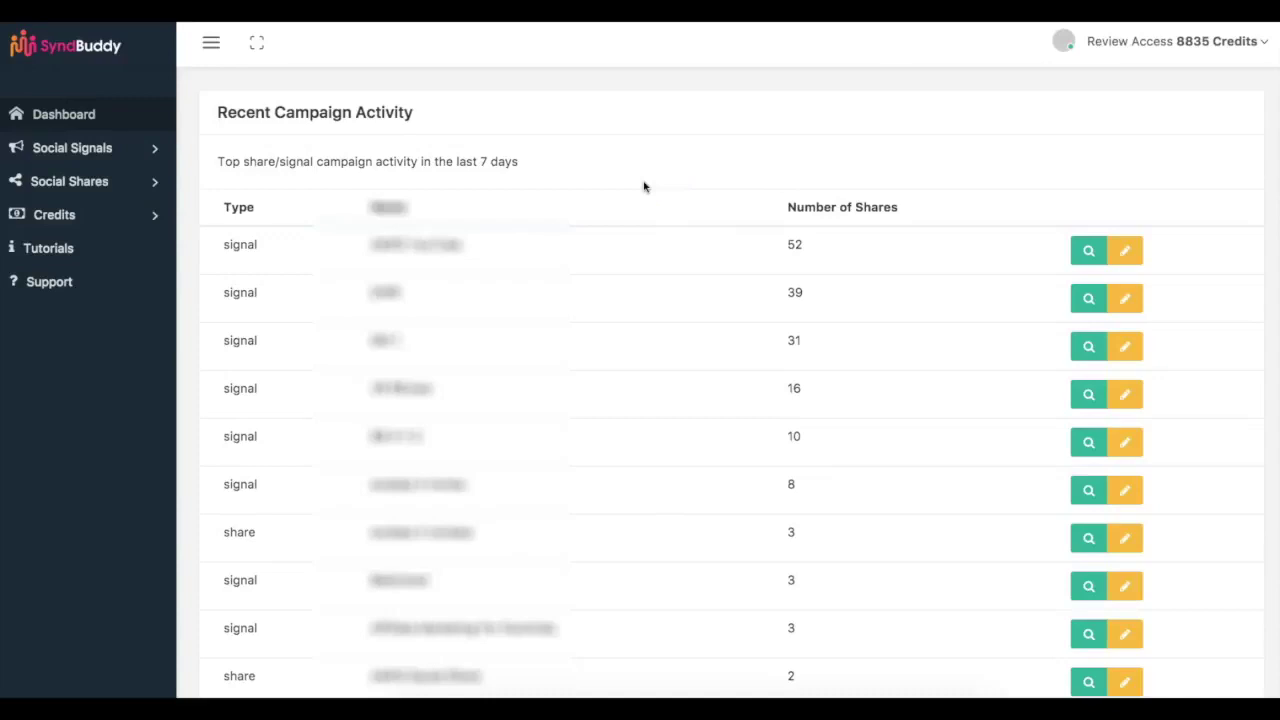
Step: Switch to SyndBuddy and open Social Signals > My Campaigns
{"action": "left_click", "coordinate": [797, 246]}
{"action": "left_click", "coordinate": [120, 149]}
{"action": "left_click", "coordinate": [86, 183]}
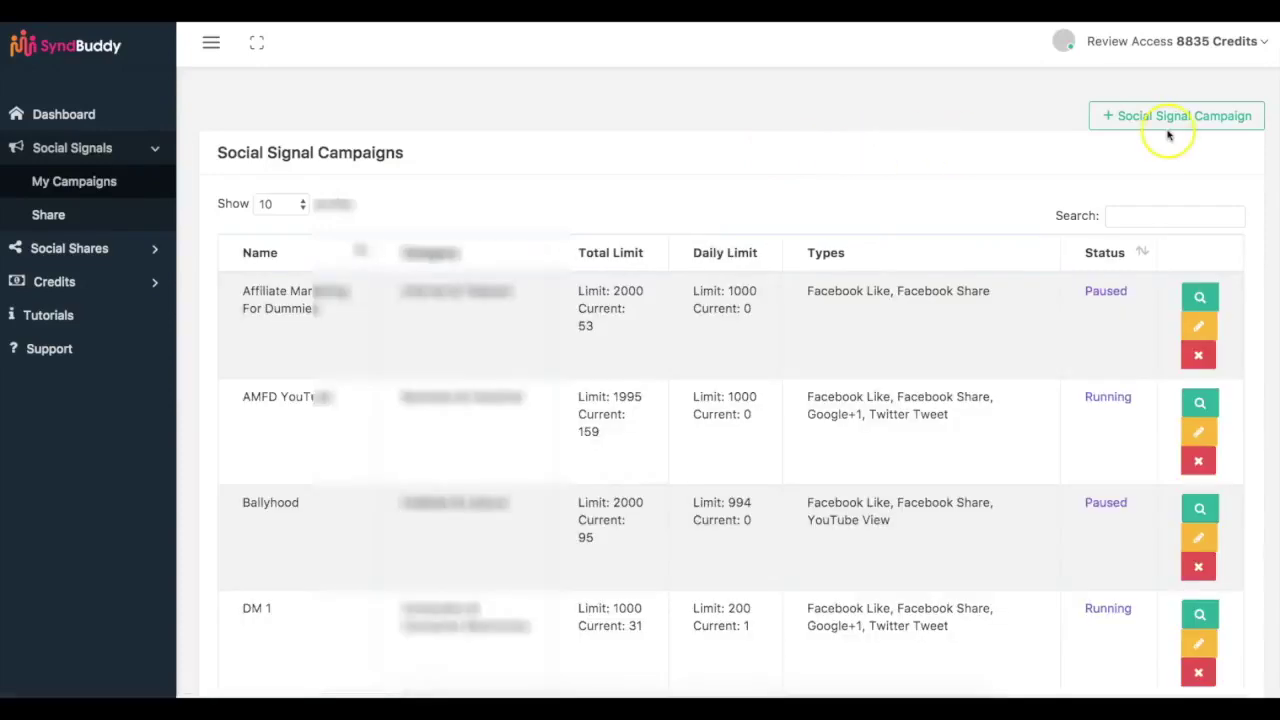
{"action": "left_click", "coordinate": [1175, 118]}
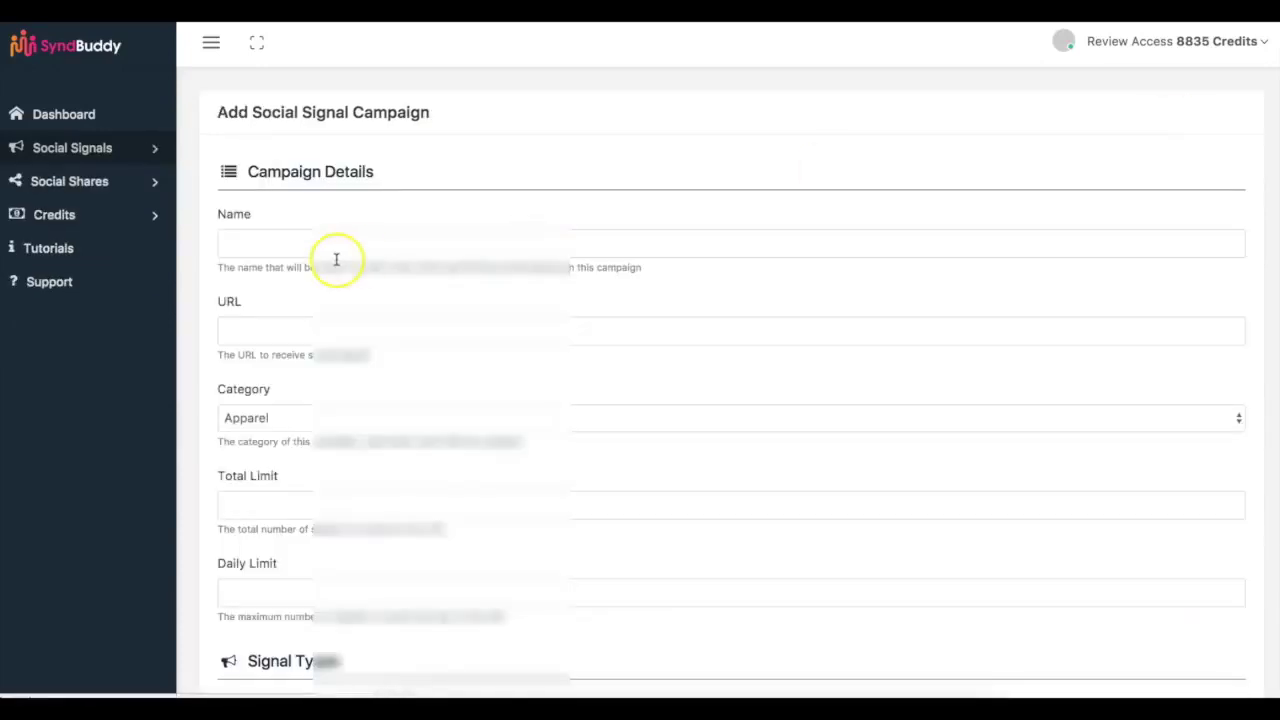
{"action": "scroll", "coordinate": [336, 259], "scroll_direction": "down", "scroll_amount": 2}
{"action": "left_click", "coordinate": [272, 243]}
{"action": "type", "text": "google.com"}
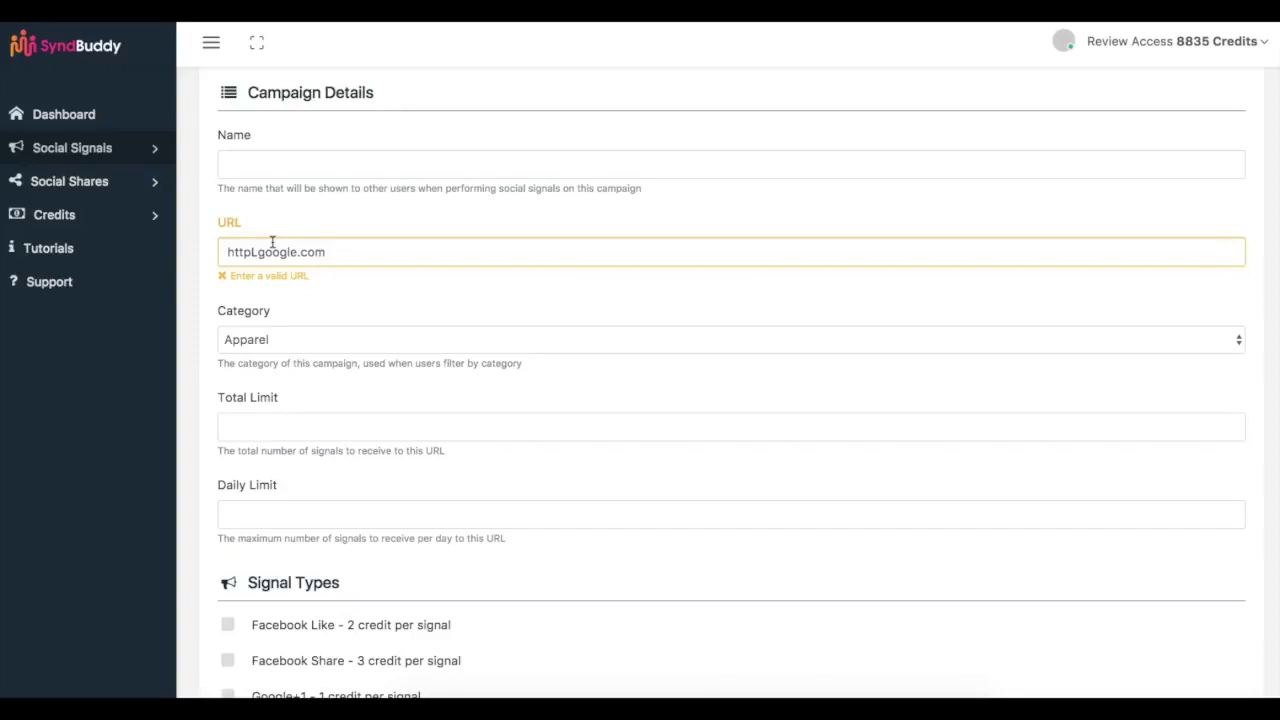
{"action": "type", "text": "http://"}
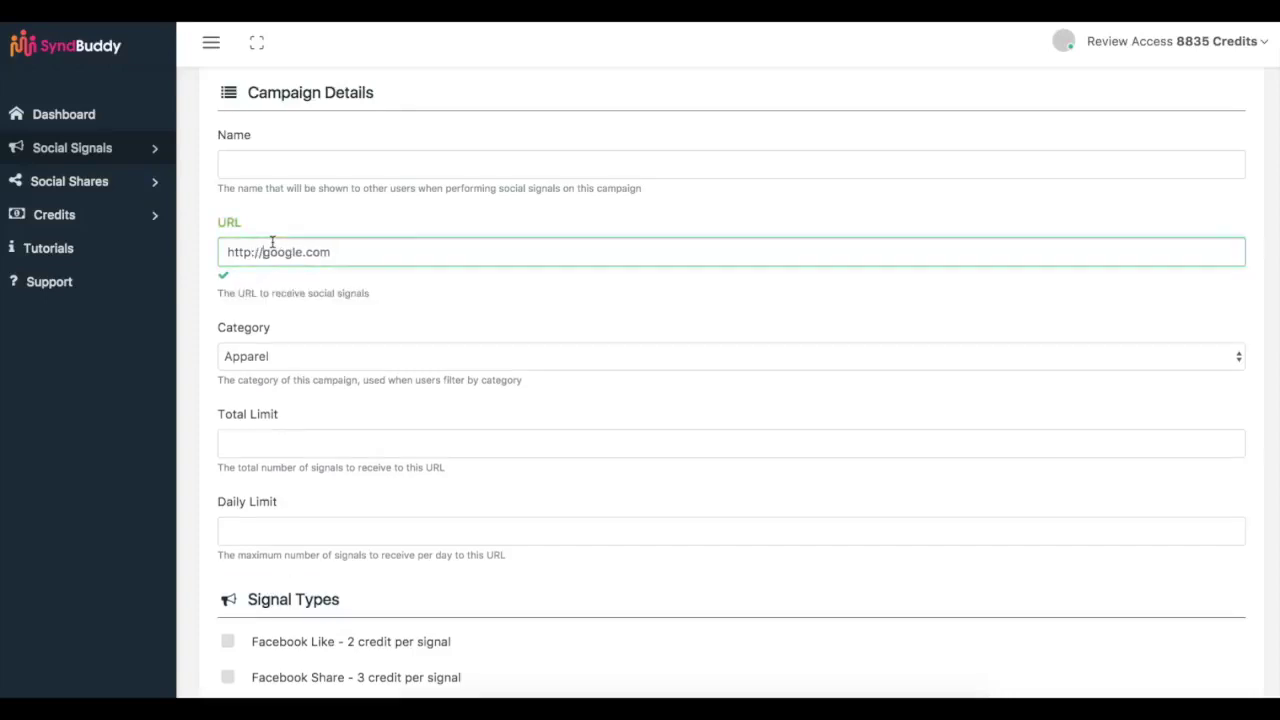
{"action": "left_click", "coordinate": [365, 176]}
{"action": "type", "text": "Name of cam"}
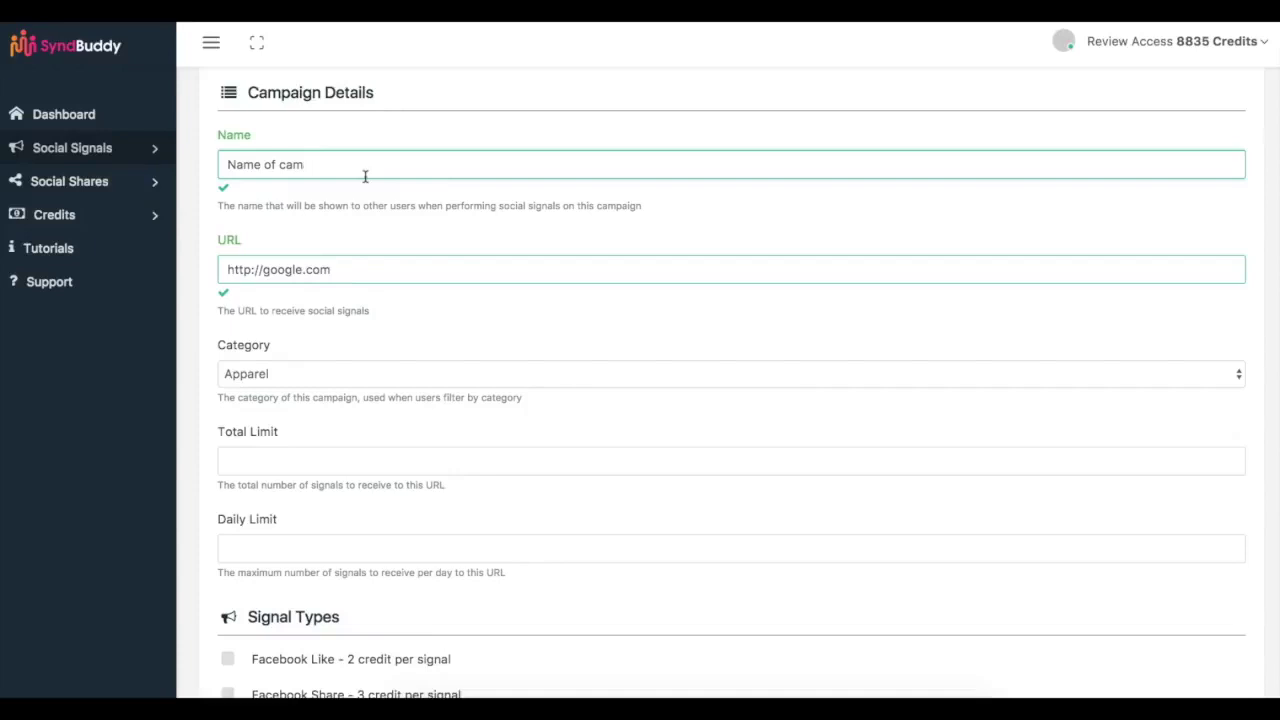
{"action": "type", "text": "paign"}
Step: Set the category to Computers & Consumer Electronics and the total limit to 100
{"action": "scroll", "coordinate": [340, 263], "scroll_direction": "down", "scroll_amount": 2}
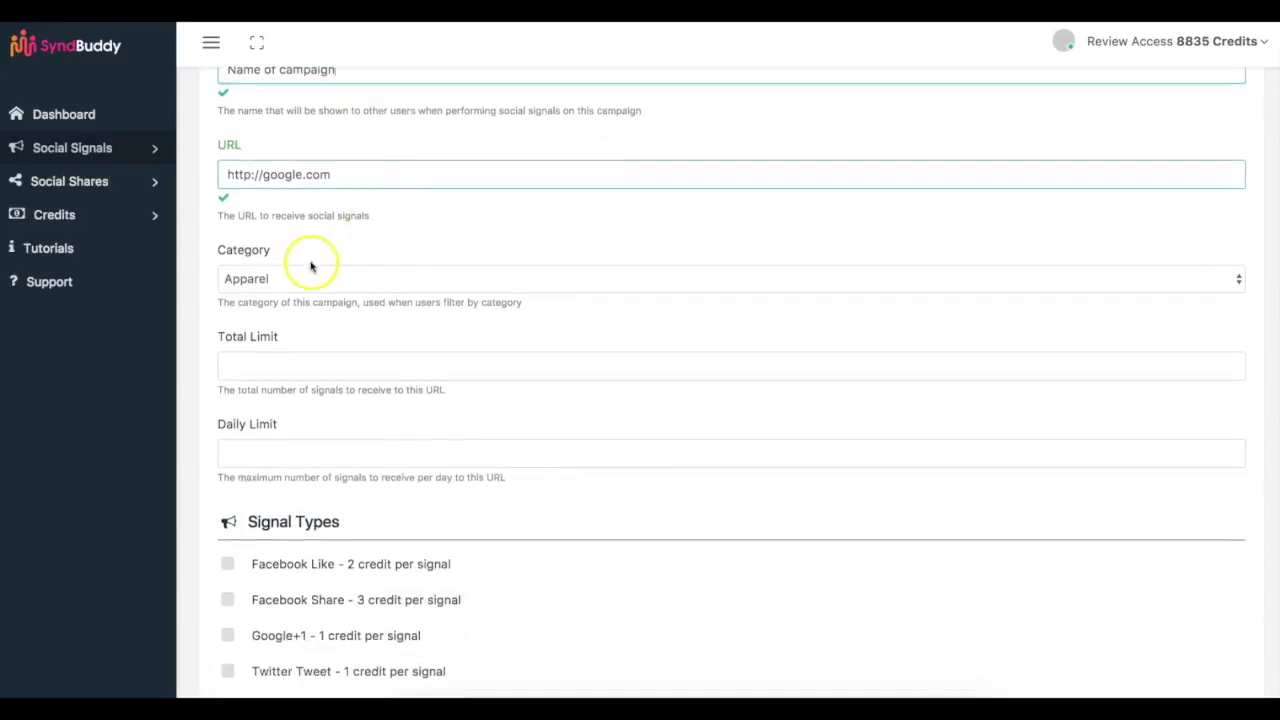
{"action": "scroll", "coordinate": [320, 265], "scroll_direction": "down", "scroll_amount": 1}
{"action": "left_click", "coordinate": [305, 232]}
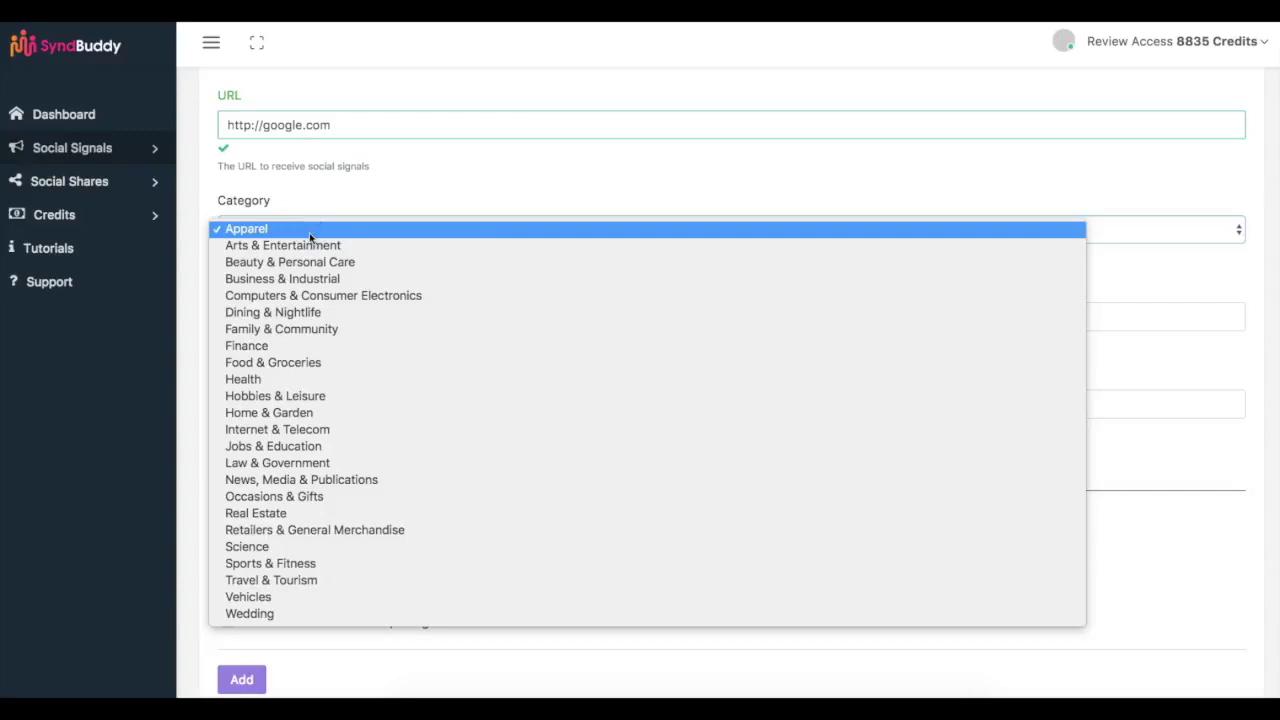
{"action": "left_click", "coordinate": [340, 302]}
{"action": "scroll", "coordinate": [460, 335], "scroll_direction": "down", "scroll_amount": 1}
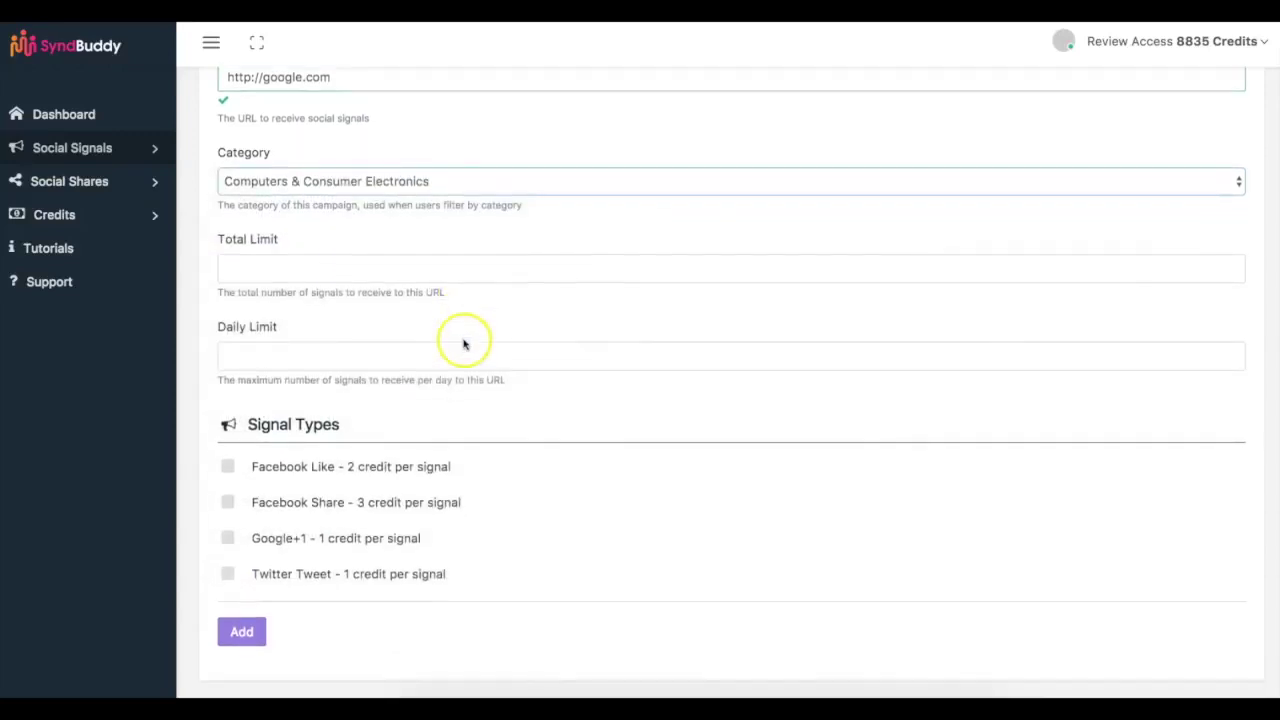
{"action": "scroll", "coordinate": [363, 187], "scroll_direction": "down", "scroll_amount": 1}
{"action": "left_click", "coordinate": [307, 225]}
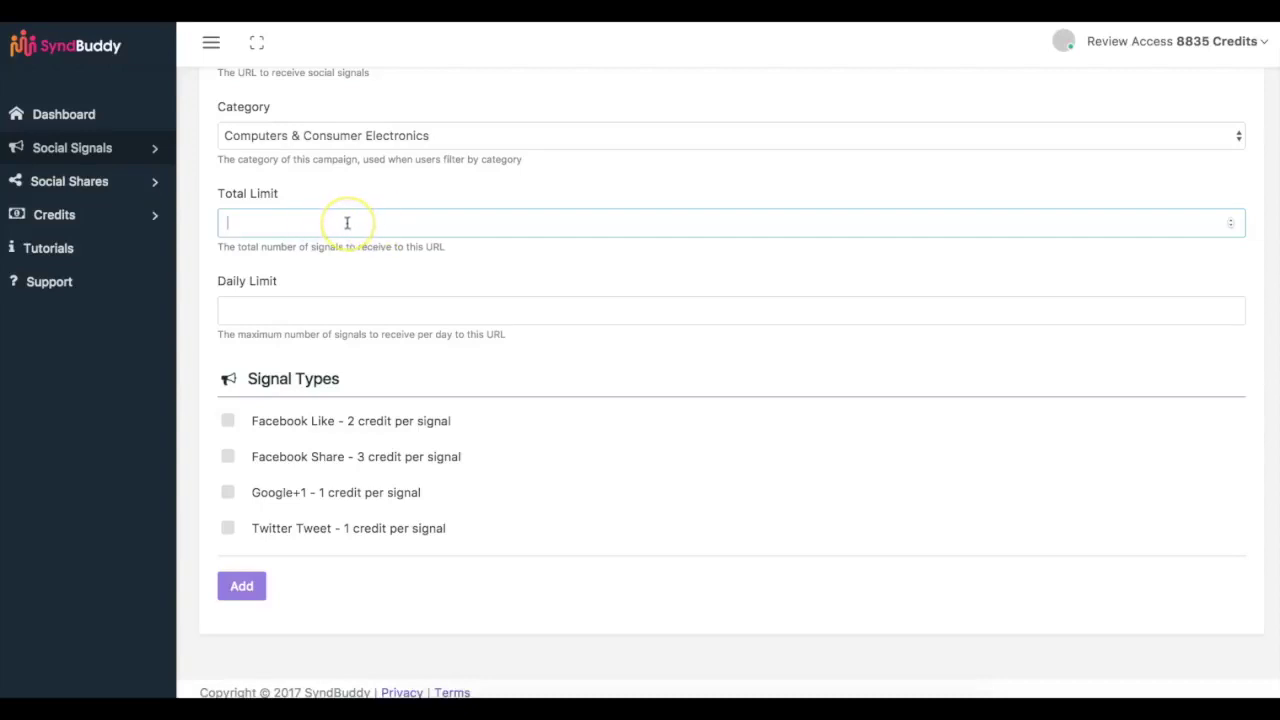
{"action": "type", "text": "100"}
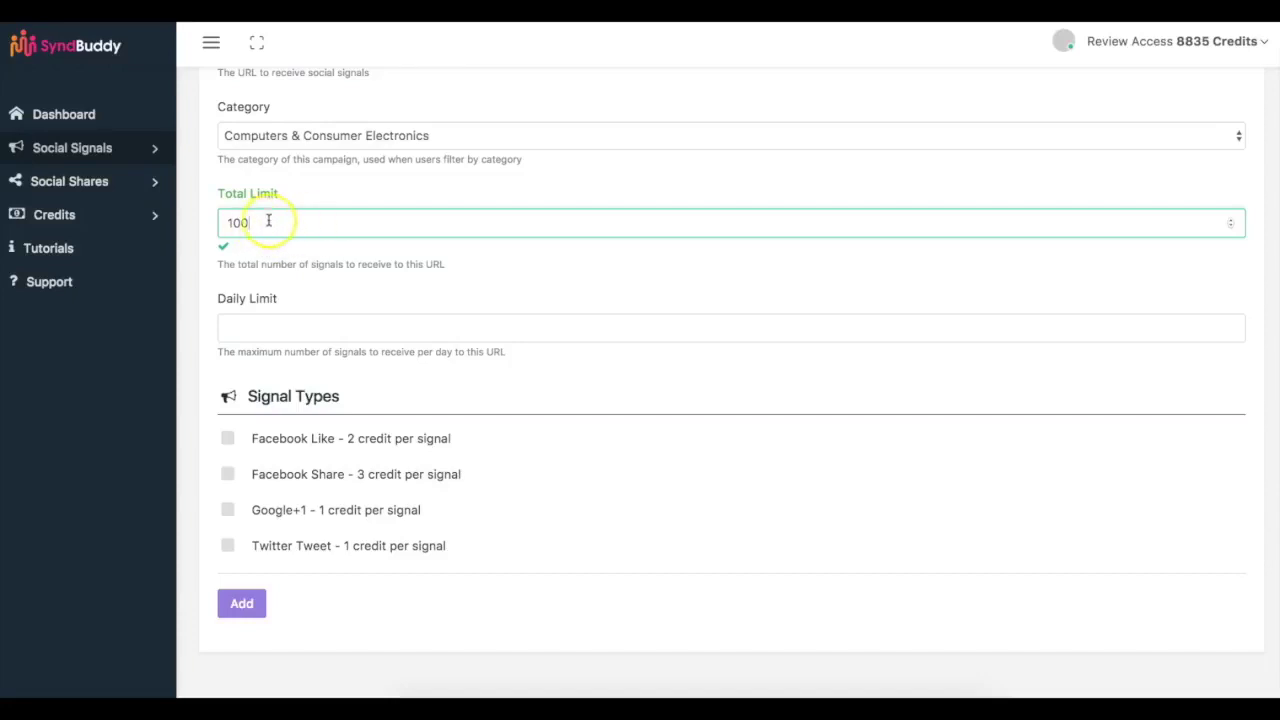
Step: Set daily limit 10 and tick Facebook Like, Facebook Share and Twitter Tweet
{"action": "left_click", "coordinate": [288, 326]}
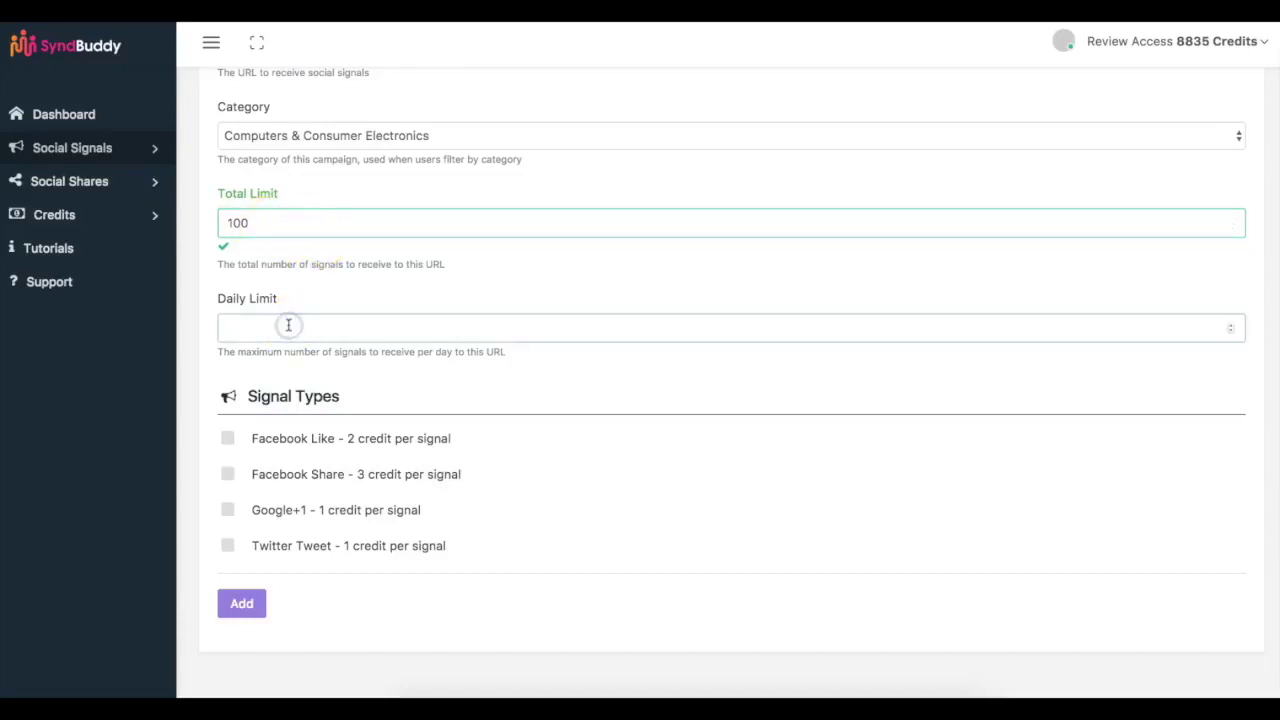
{"action": "type", "text": "10"}
{"action": "left_click", "coordinate": [194, 338]}
{"action": "scroll", "coordinate": [197, 341], "scroll_direction": "down", "scroll_amount": 1}
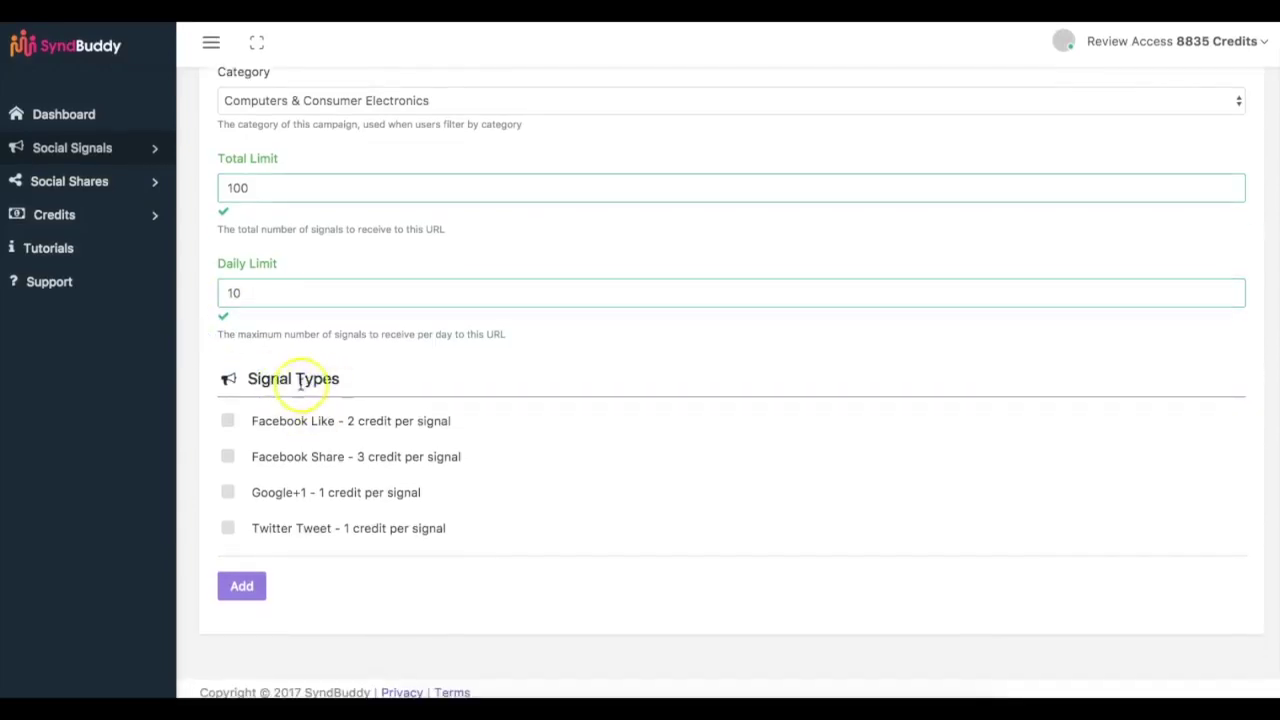
{"action": "left_click", "coordinate": [229, 421]}
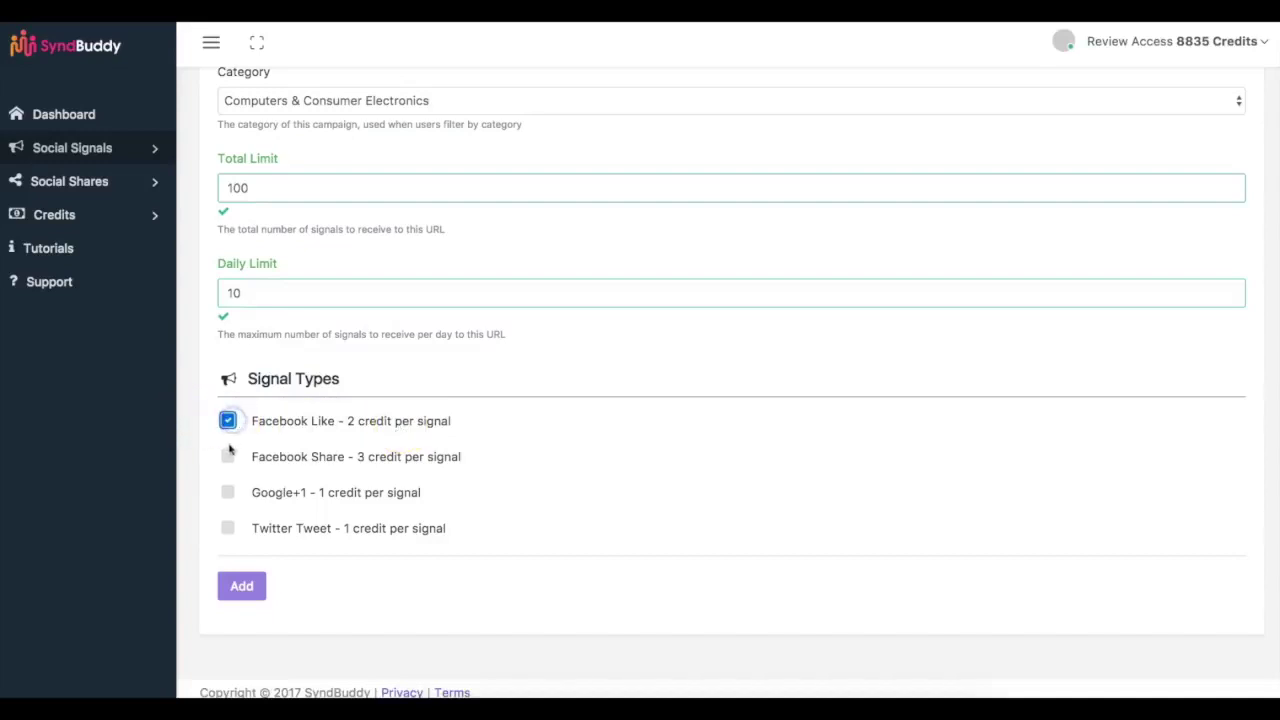
{"action": "left_click", "coordinate": [228, 454]}
{"action": "left_click", "coordinate": [228, 527]}
Step: Review the form and submit the new signal campaign with Add
{"action": "scroll", "coordinate": [349, 266], "scroll_direction": "up", "scroll_amount": 1}
{"action": "scroll", "coordinate": [337, 217], "scroll_direction": "up", "scroll_amount": 2}
{"action": "scroll", "coordinate": [300, 174], "scroll_direction": "down", "scroll_amount": 4}
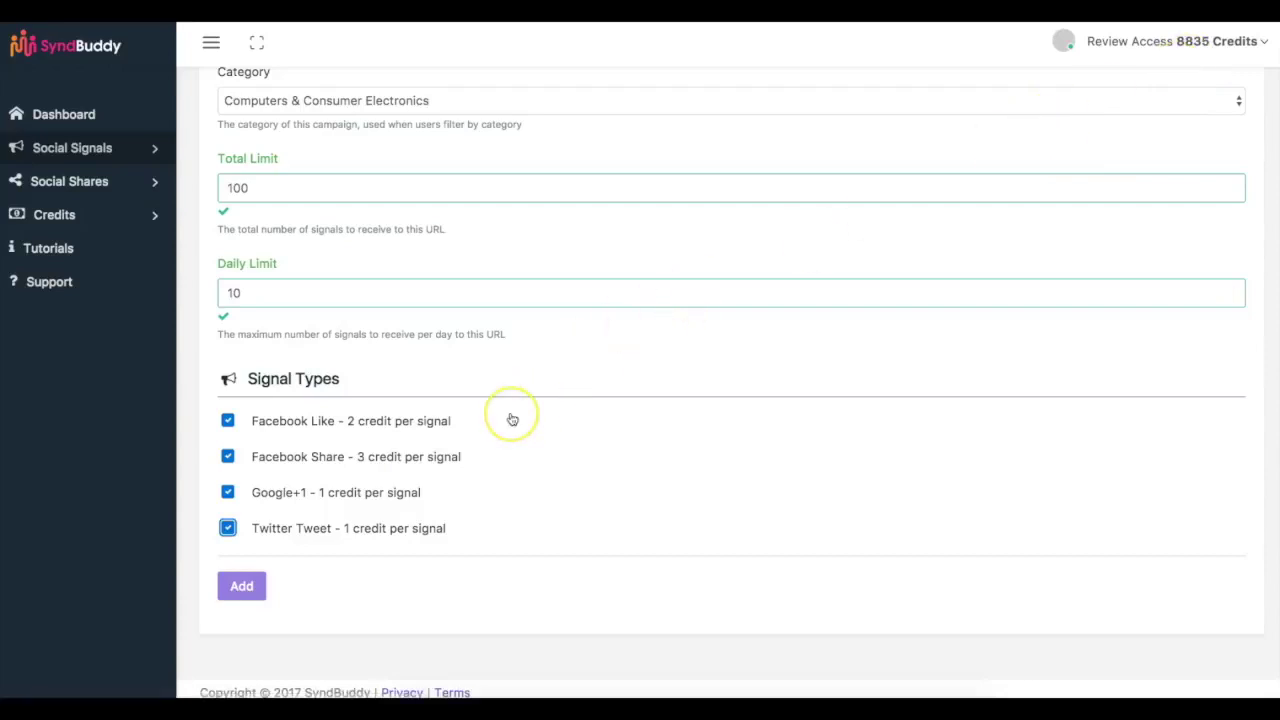
{"action": "scroll", "coordinate": [512, 420], "scroll_direction": "up", "scroll_amount": 1}
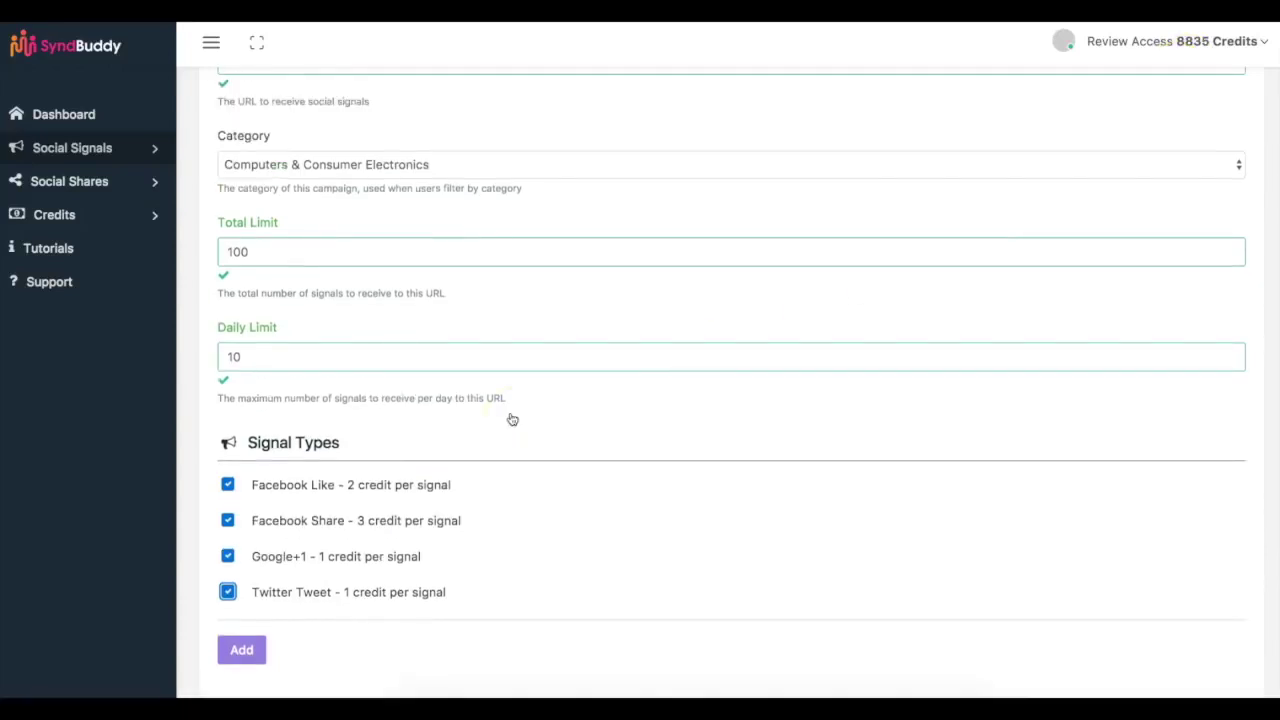
{"action": "scroll", "coordinate": [512, 420], "scroll_direction": "down", "scroll_amount": 1}
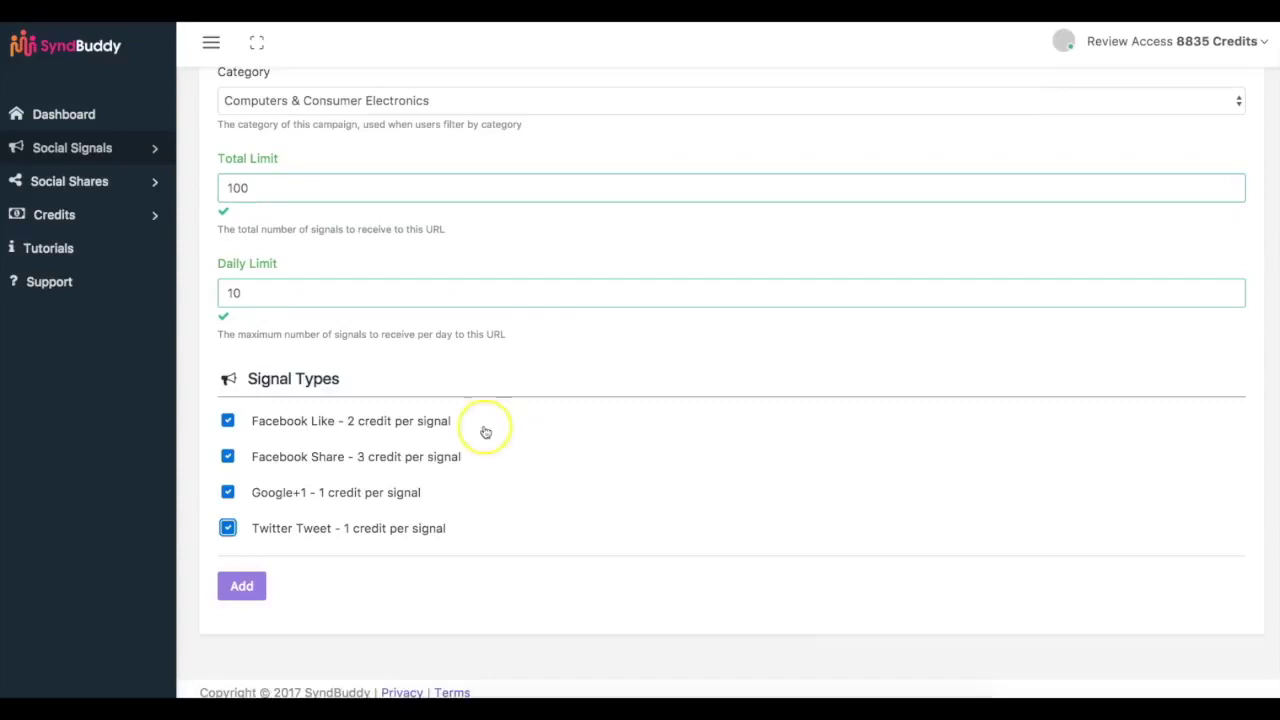
{"action": "left_click", "coordinate": [250, 592]}
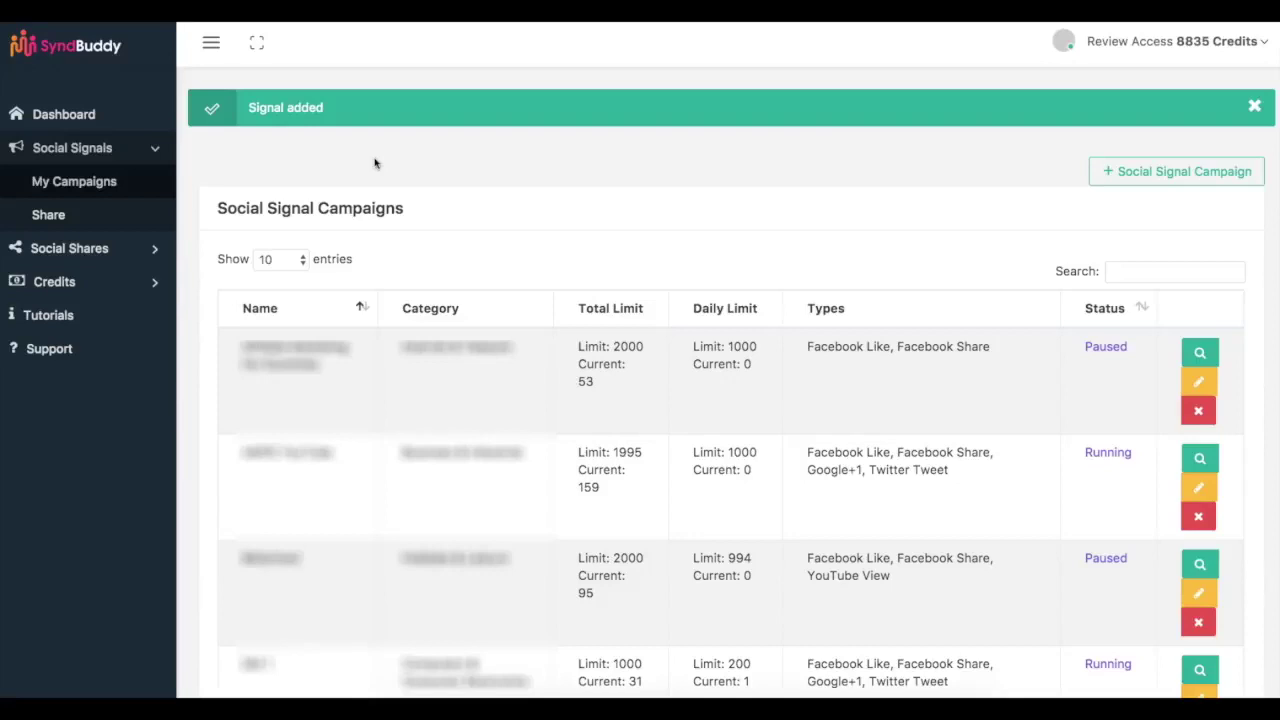
Step: Open the Social Signals Share page for the Adult Shark Sleeping Bag campaign
{"action": "left_click", "coordinate": [85, 250]}
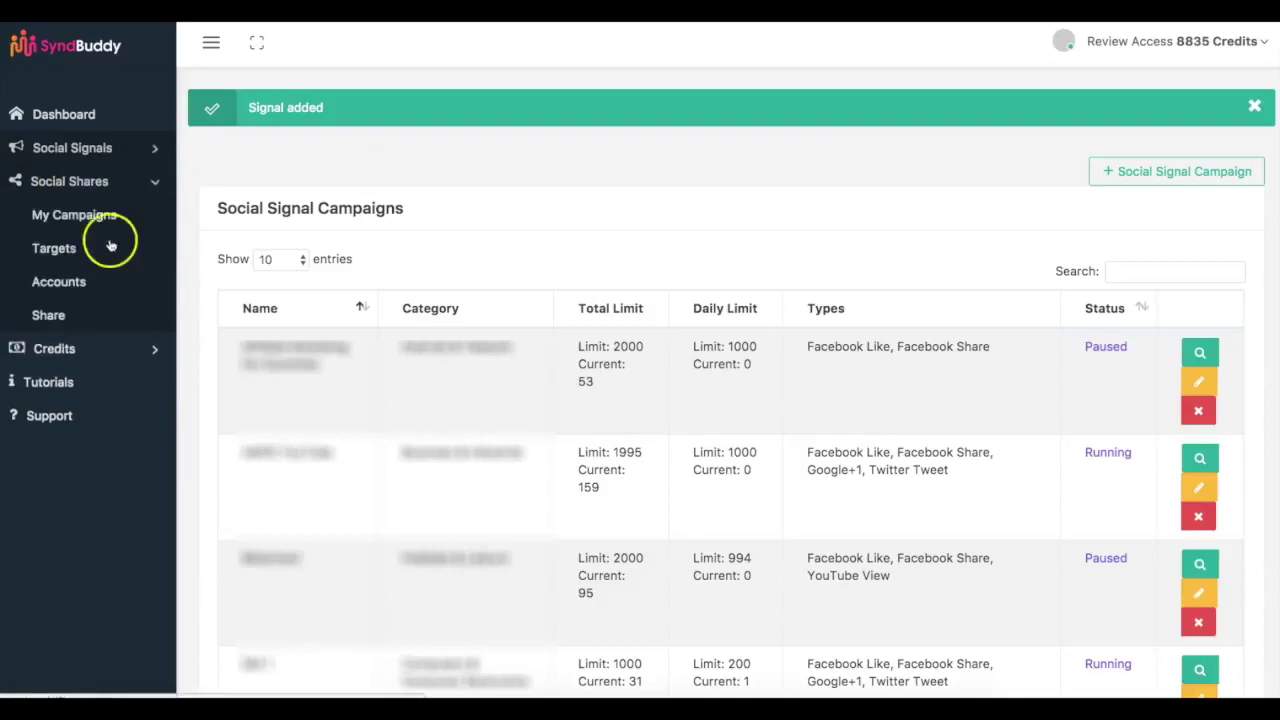
{"action": "left_click", "coordinate": [100, 150]}
{"action": "left_click", "coordinate": [56, 216]}
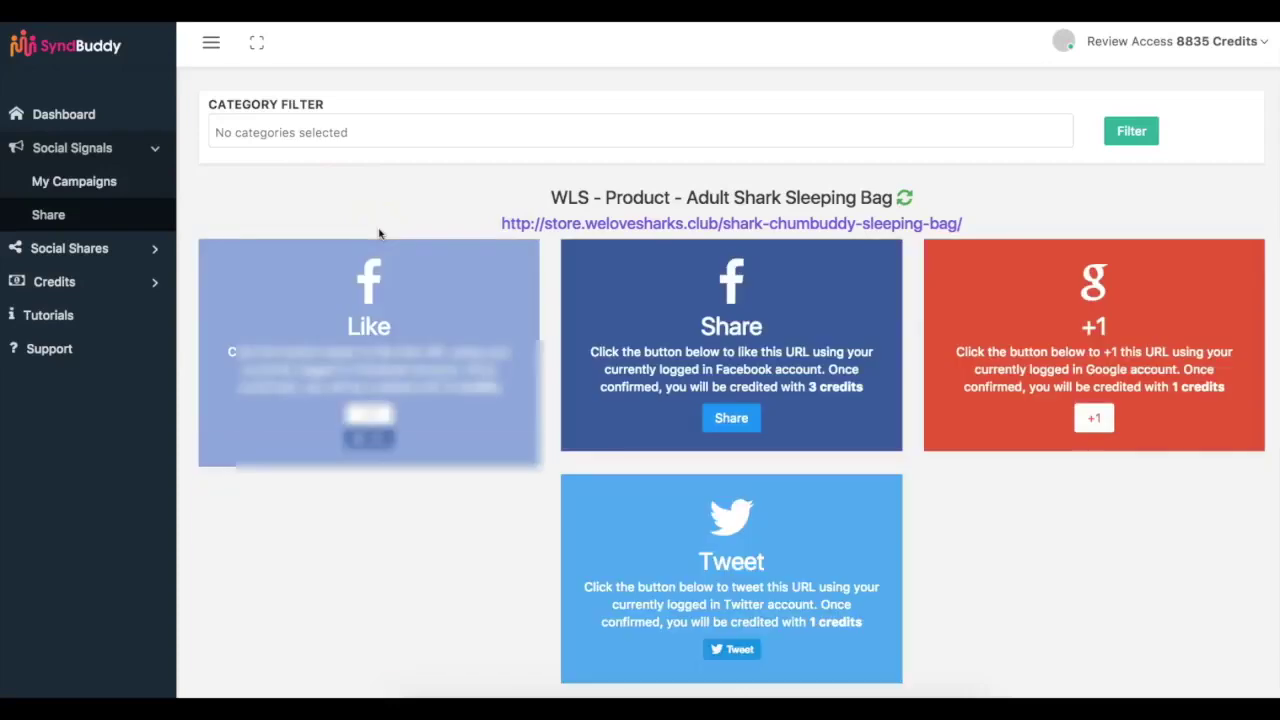
Step: Like the Adult Shark Sleeping Bag URL on Facebook and approve it
{"action": "scroll", "coordinate": [576, 230], "scroll_direction": "down", "scroll_amount": 1}
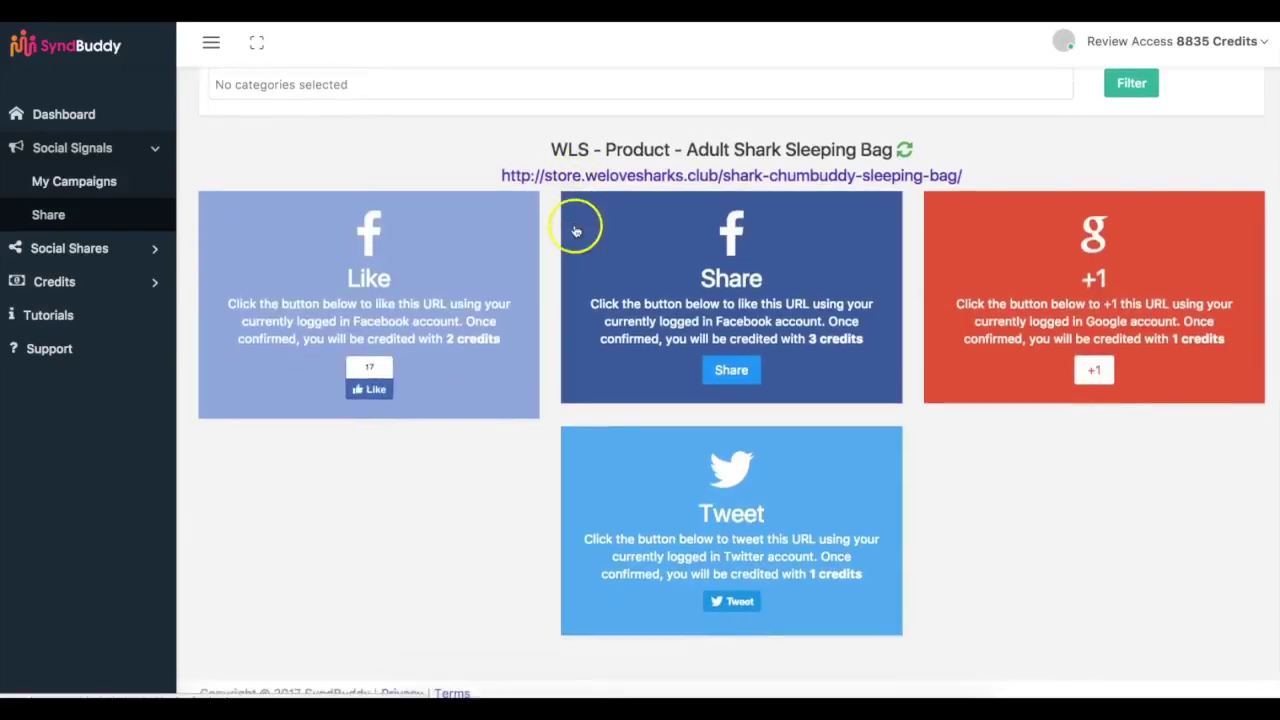
{"action": "left_click", "coordinate": [375, 390]}
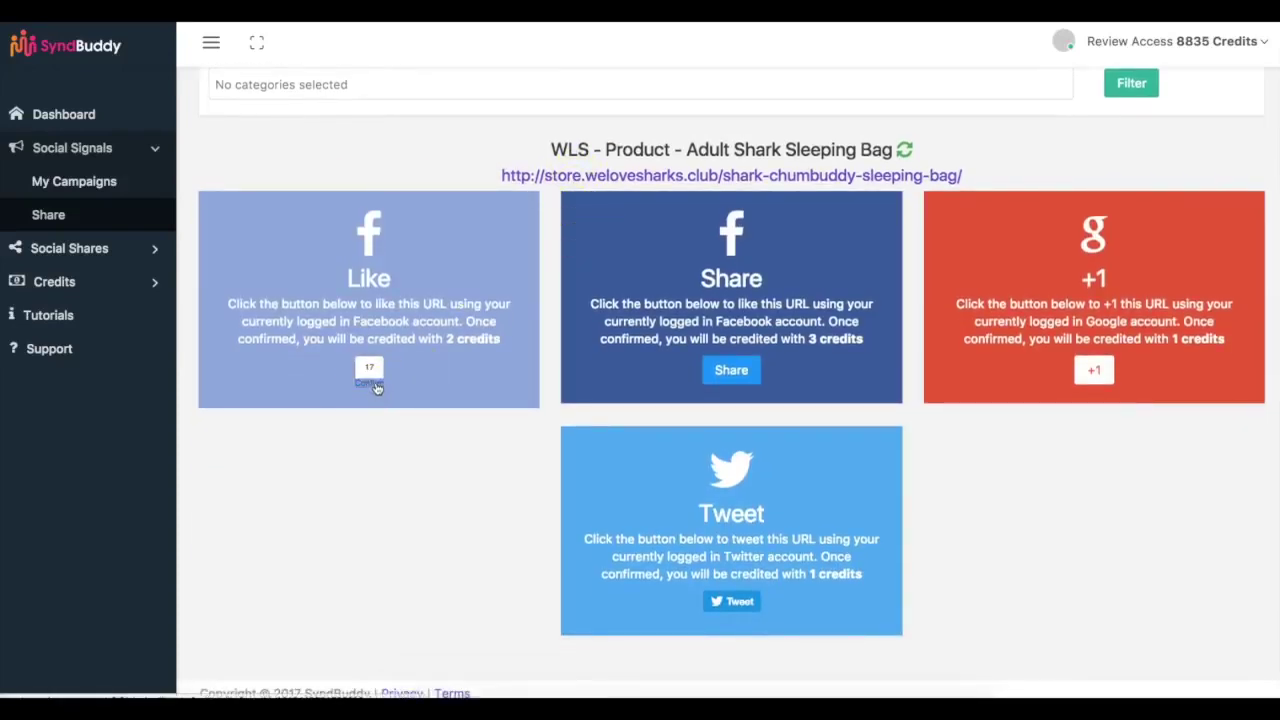
{"action": "left_click", "coordinate": [372, 382]}
{"action": "left_click", "coordinate": [733, 357]}
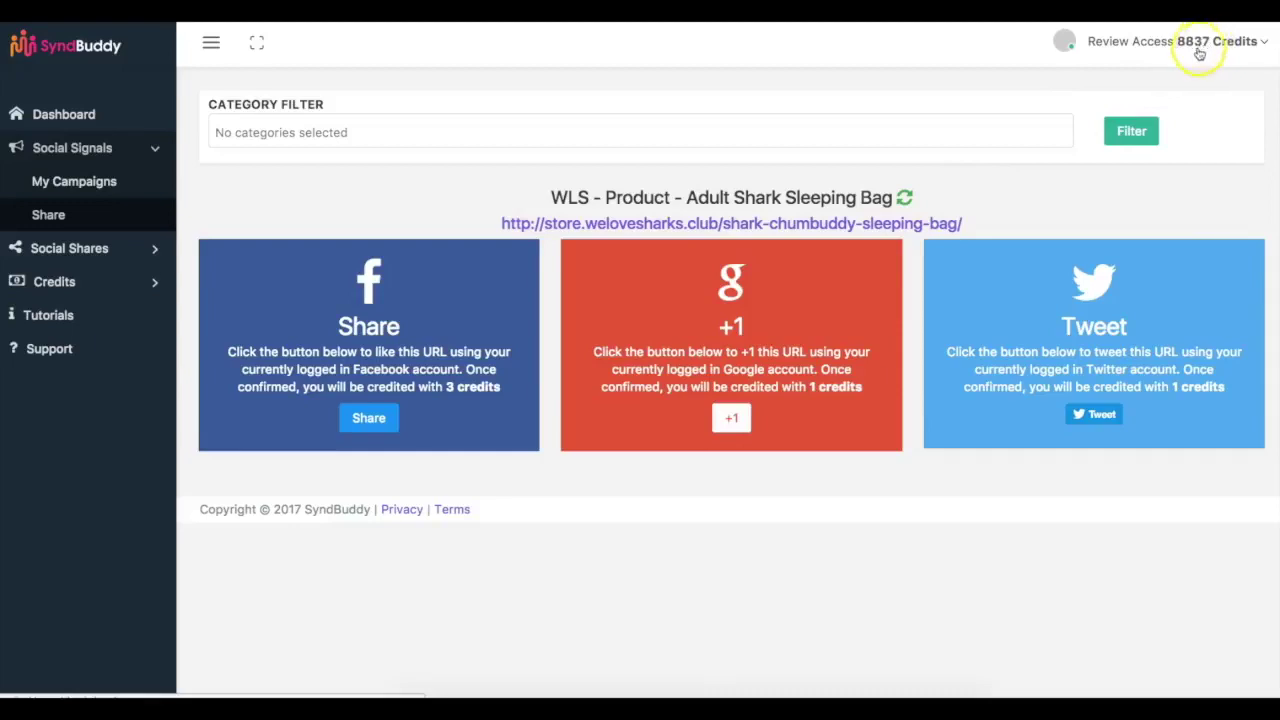
Step: +1 the URL on Google+ with the first Google account, then post the prefilled tweet
{"action": "left_click", "coordinate": [735, 419]}
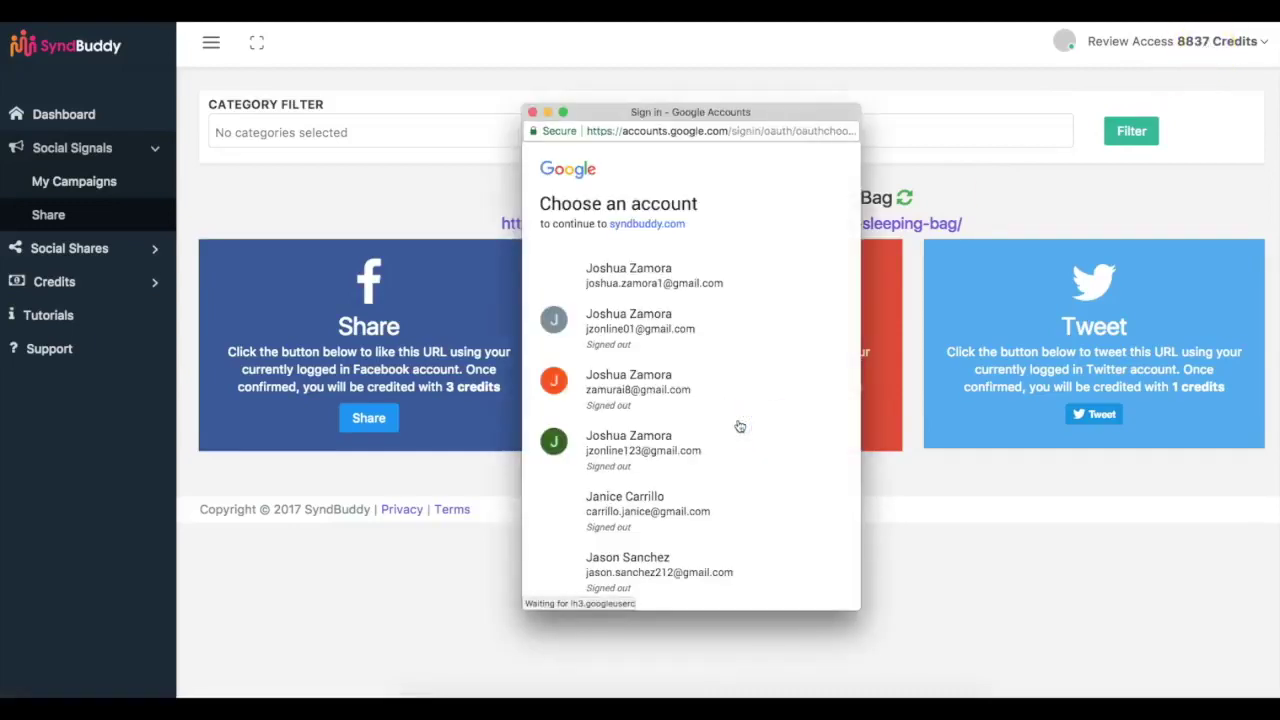
{"action": "left_click", "coordinate": [648, 278]}
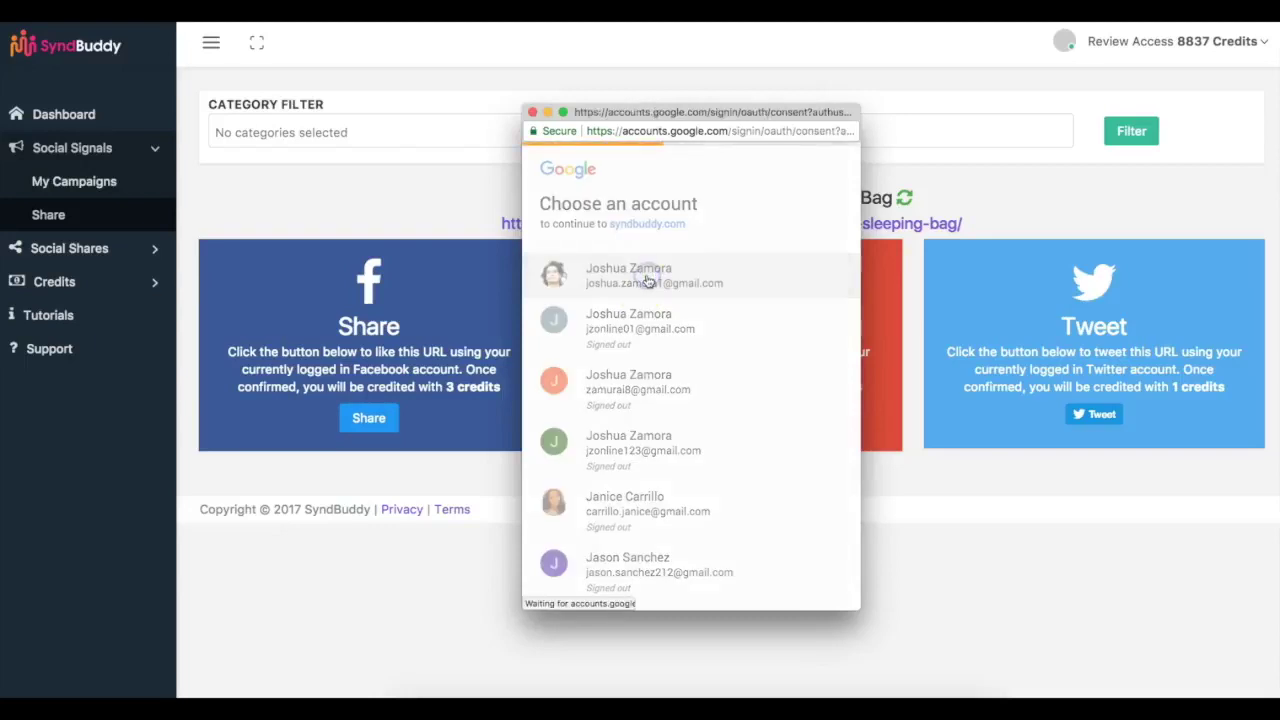
{"action": "left_click", "coordinate": [808, 422]}
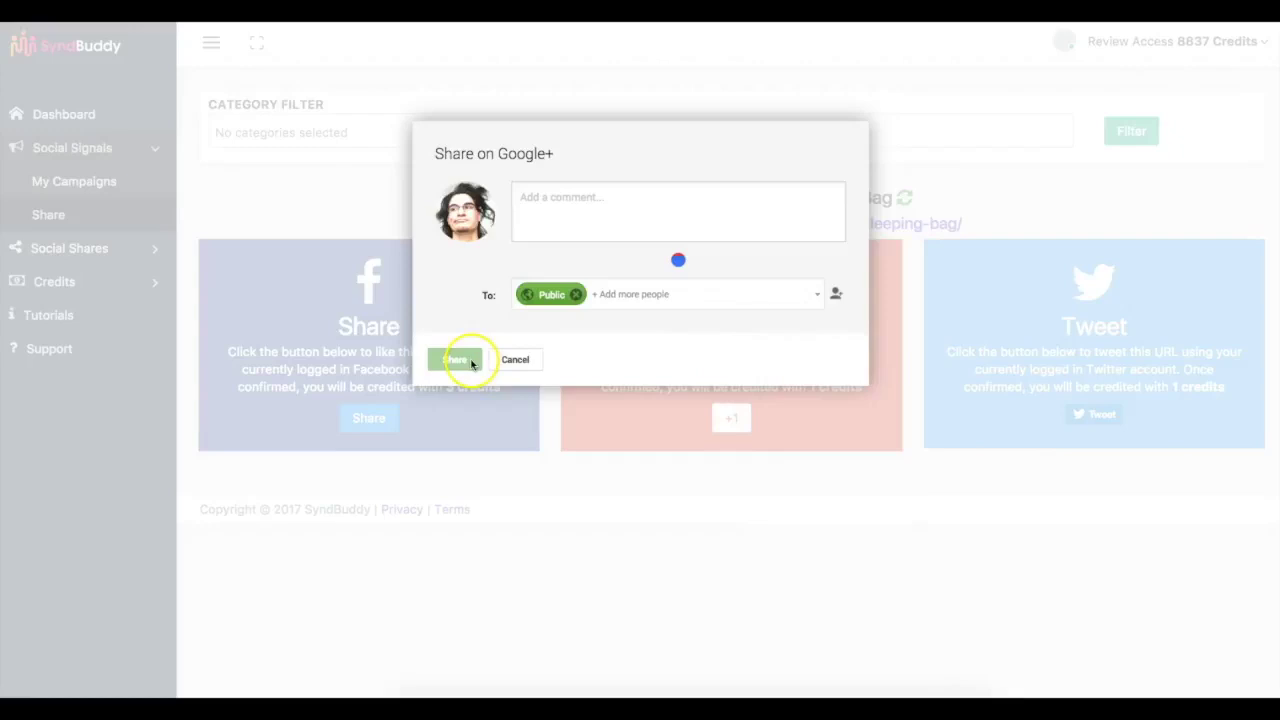
{"action": "left_click", "coordinate": [455, 492]}
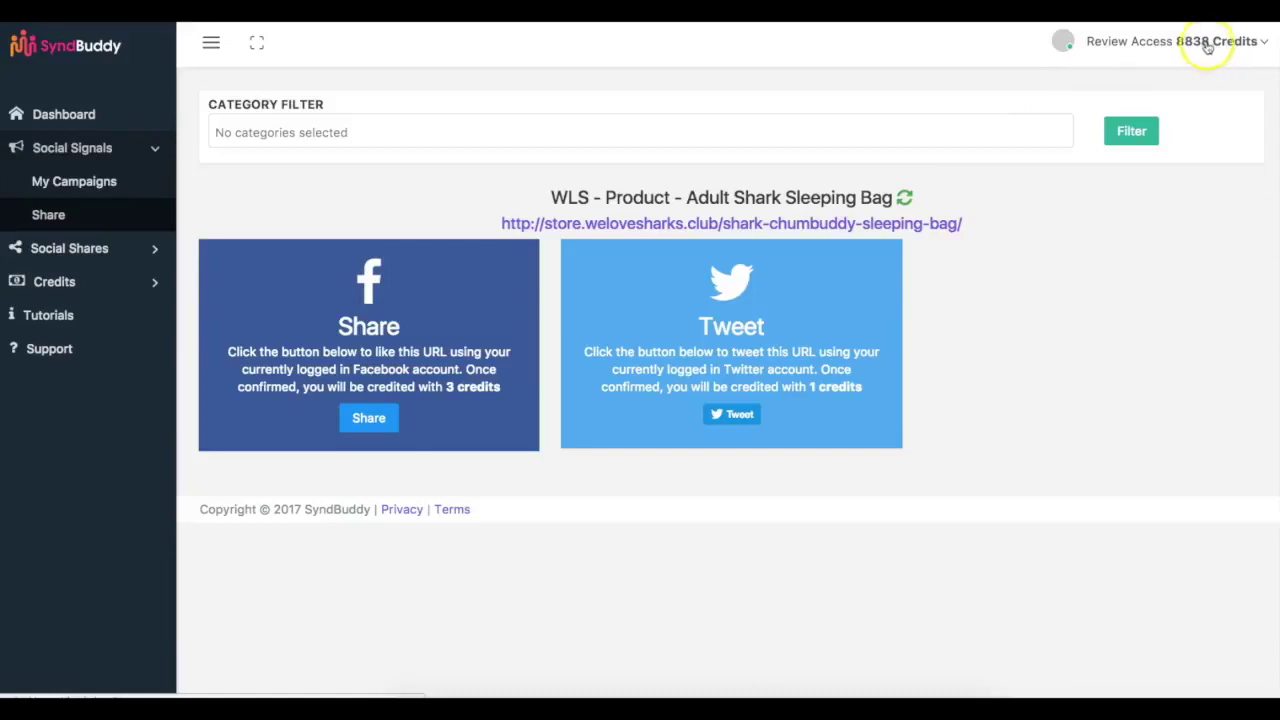
{"action": "left_click", "coordinate": [745, 416]}
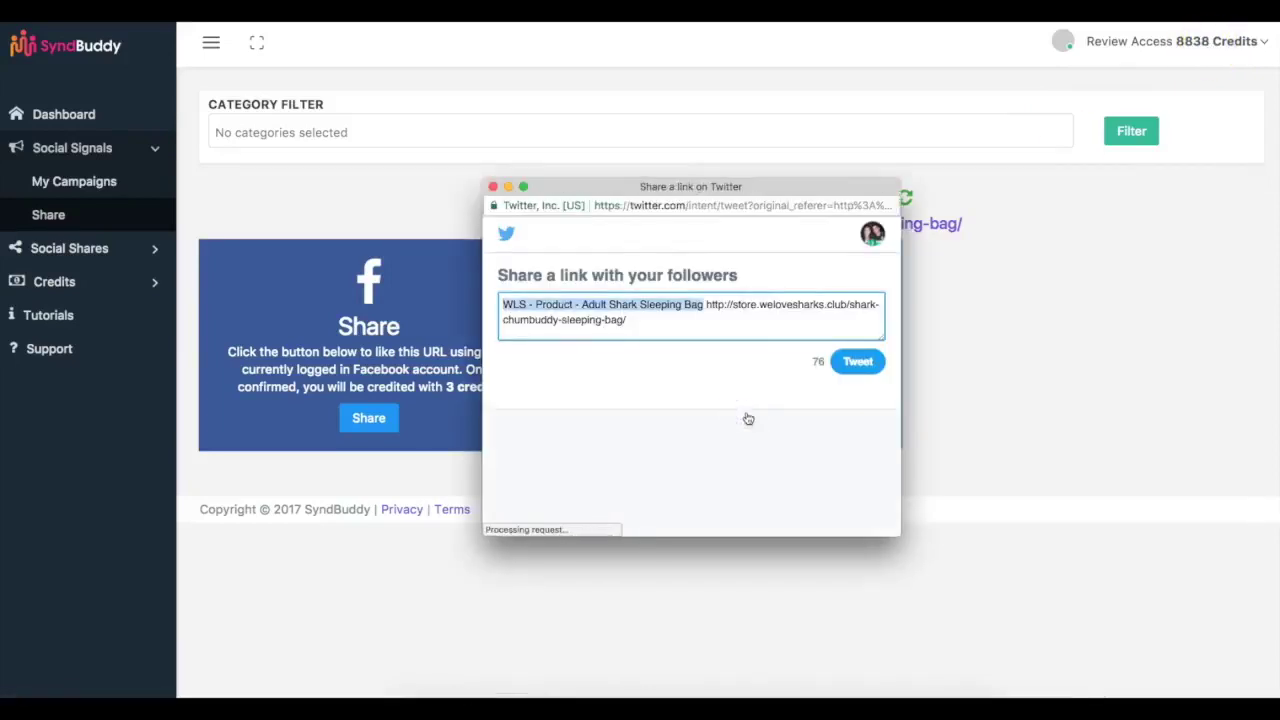
{"action": "left_click", "coordinate": [857, 361]}
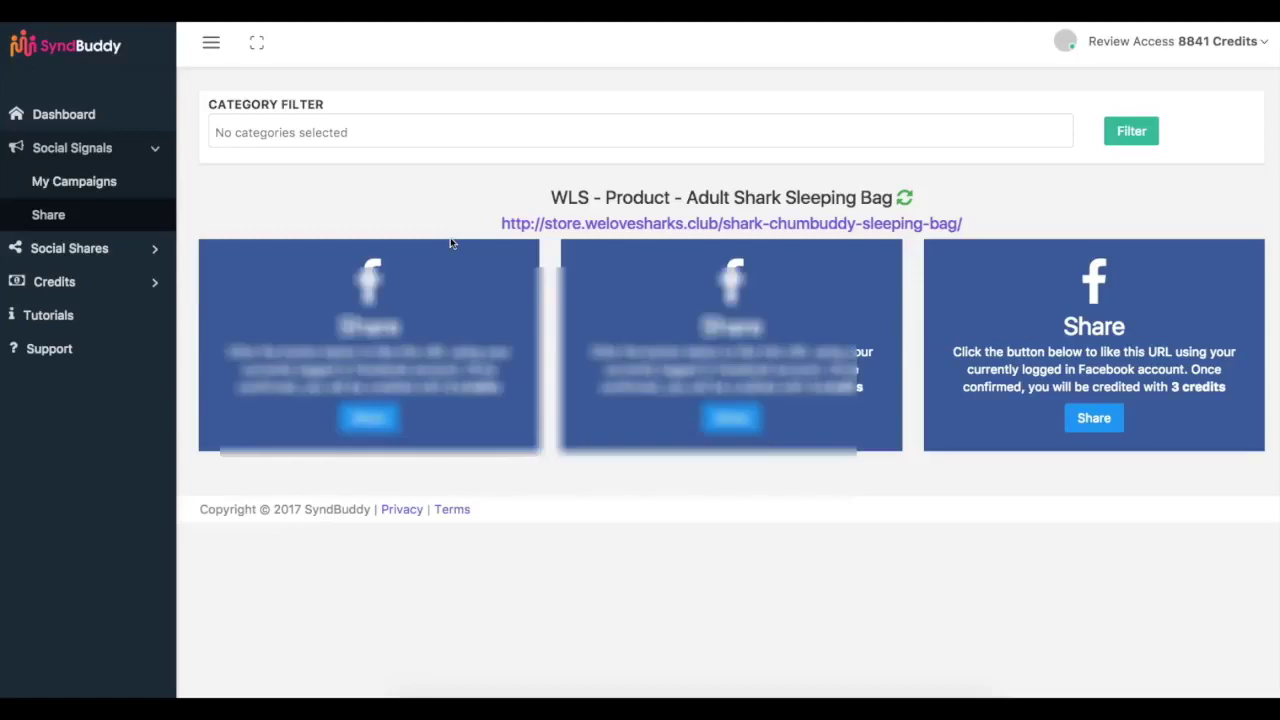
Step: Open the Social Share campaigns list and start a new social share campaign
{"action": "left_click", "coordinate": [312, 212]}
{"action": "left_click", "coordinate": [91, 251]}
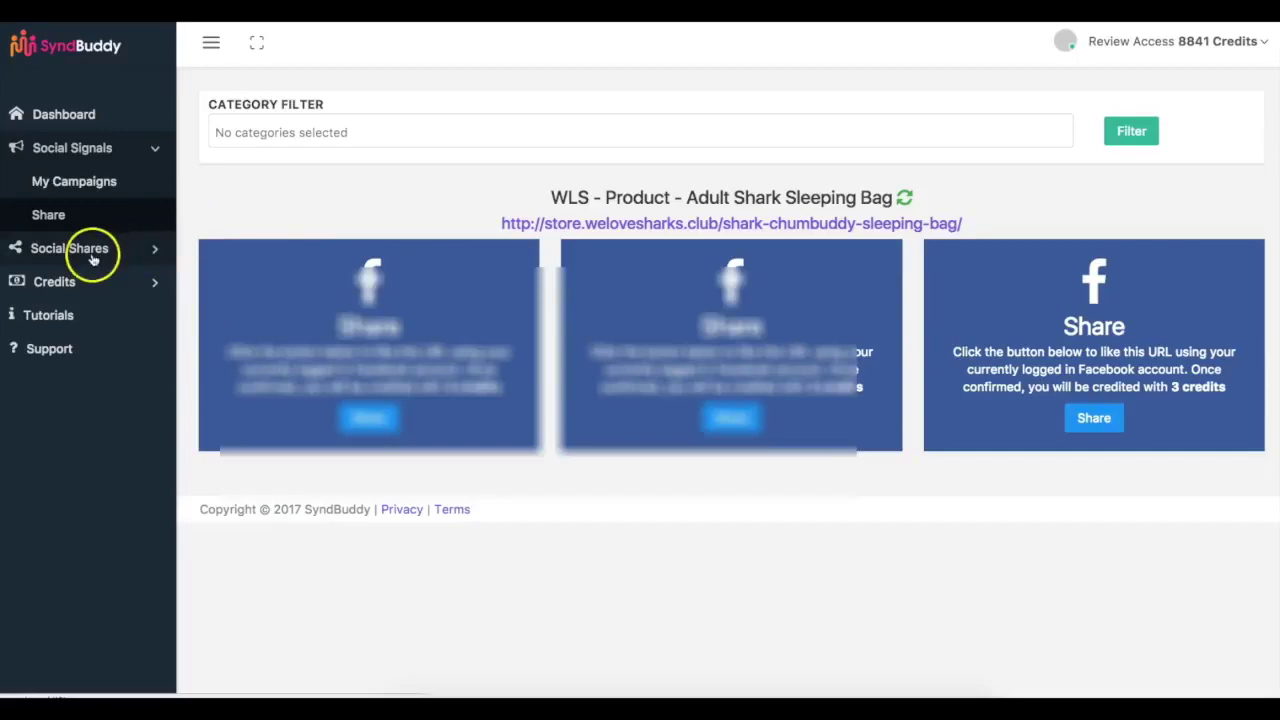
{"action": "left_click", "coordinate": [79, 202]}
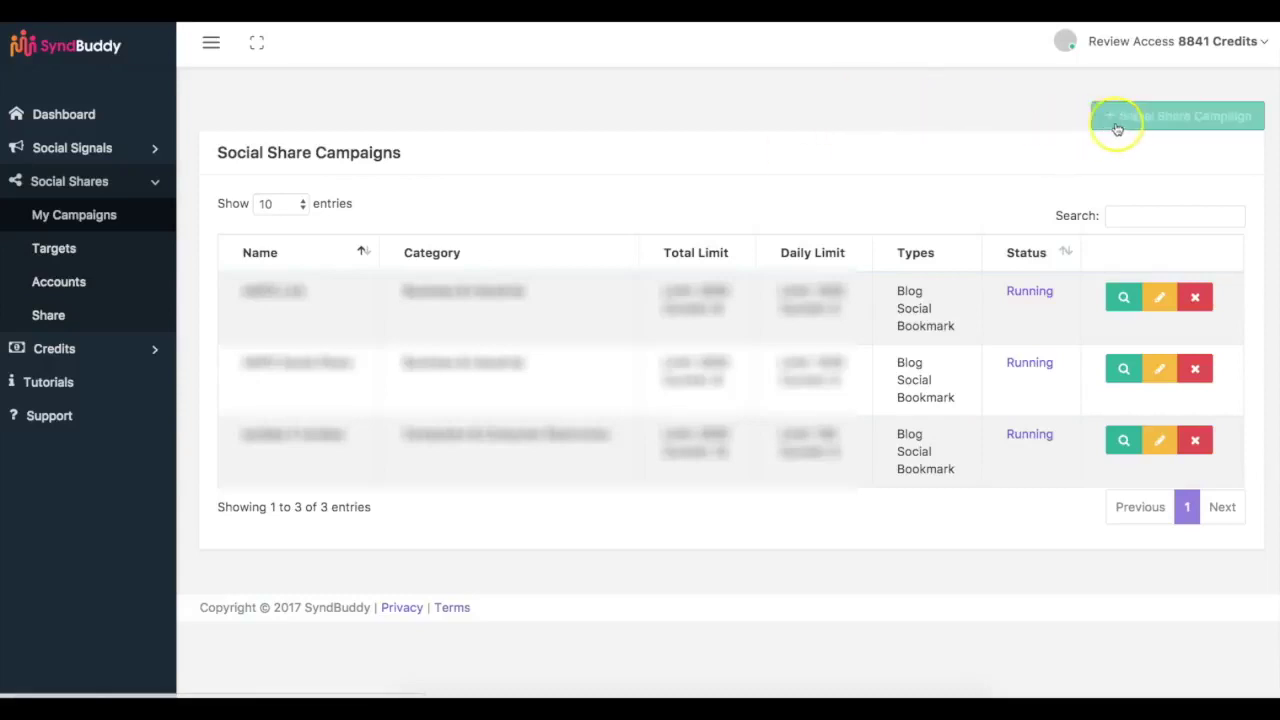
{"action": "left_click", "coordinate": [1182, 118]}
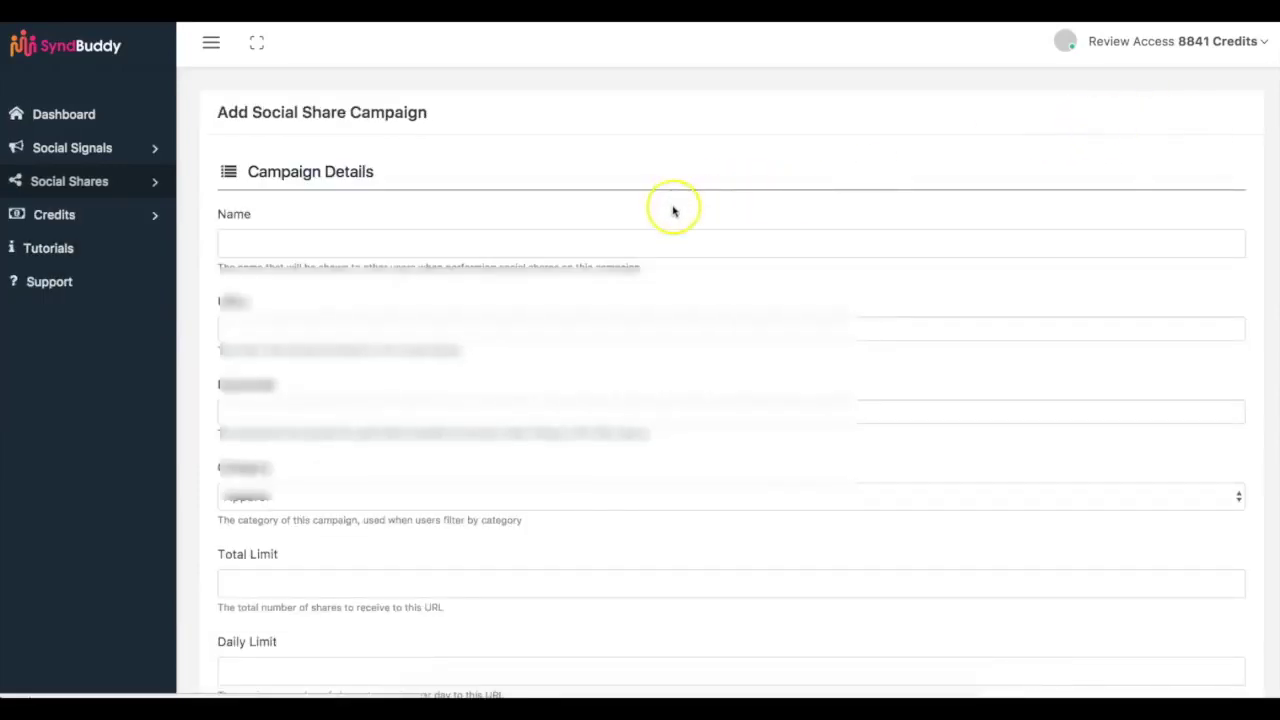
{"action": "scroll", "coordinate": [674, 209], "scroll_direction": "down", "scroll_amount": 2}
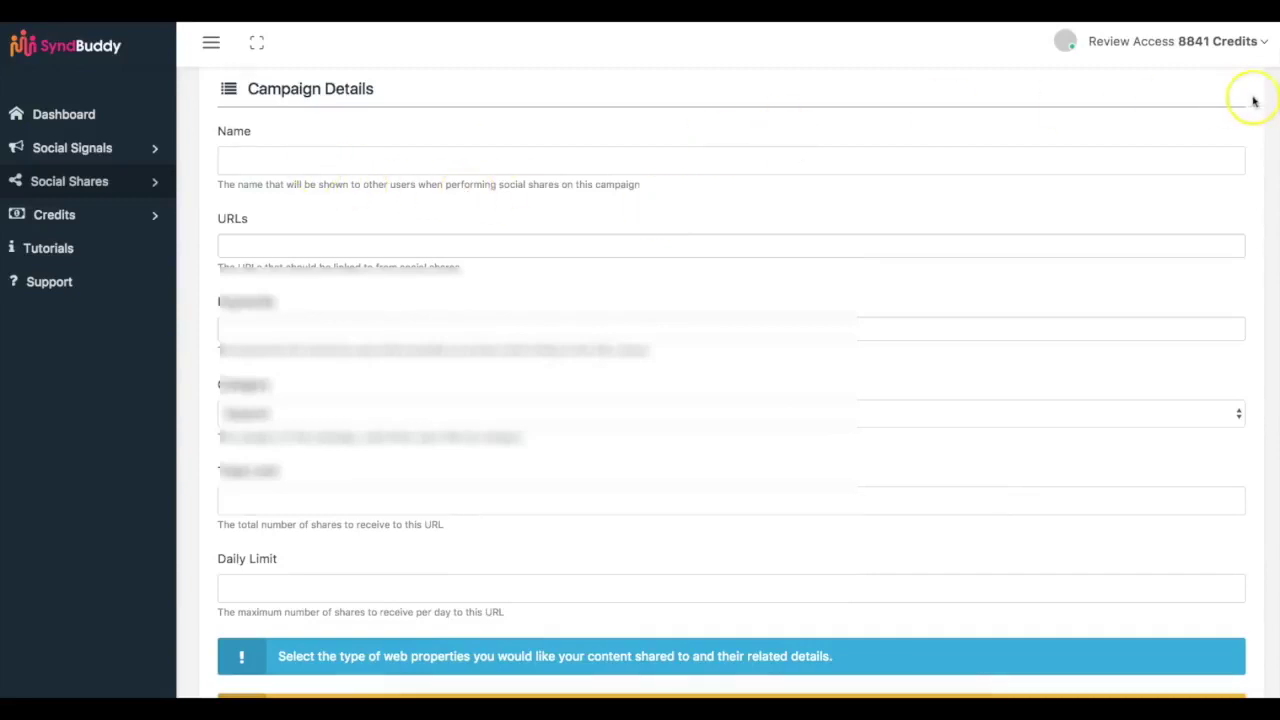
{"action": "left_click", "coordinate": [294, 160]}
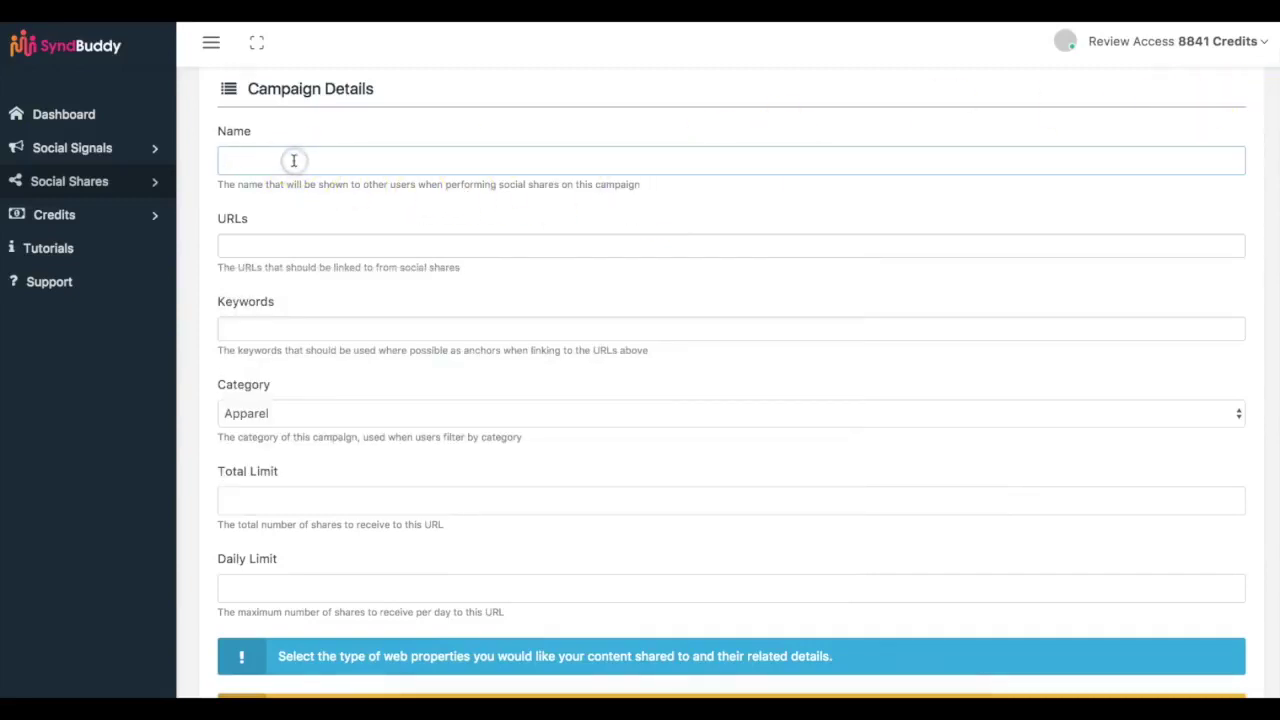
{"action": "type", "text": "Demo"}
{"action": "key", "text": "Tab"}
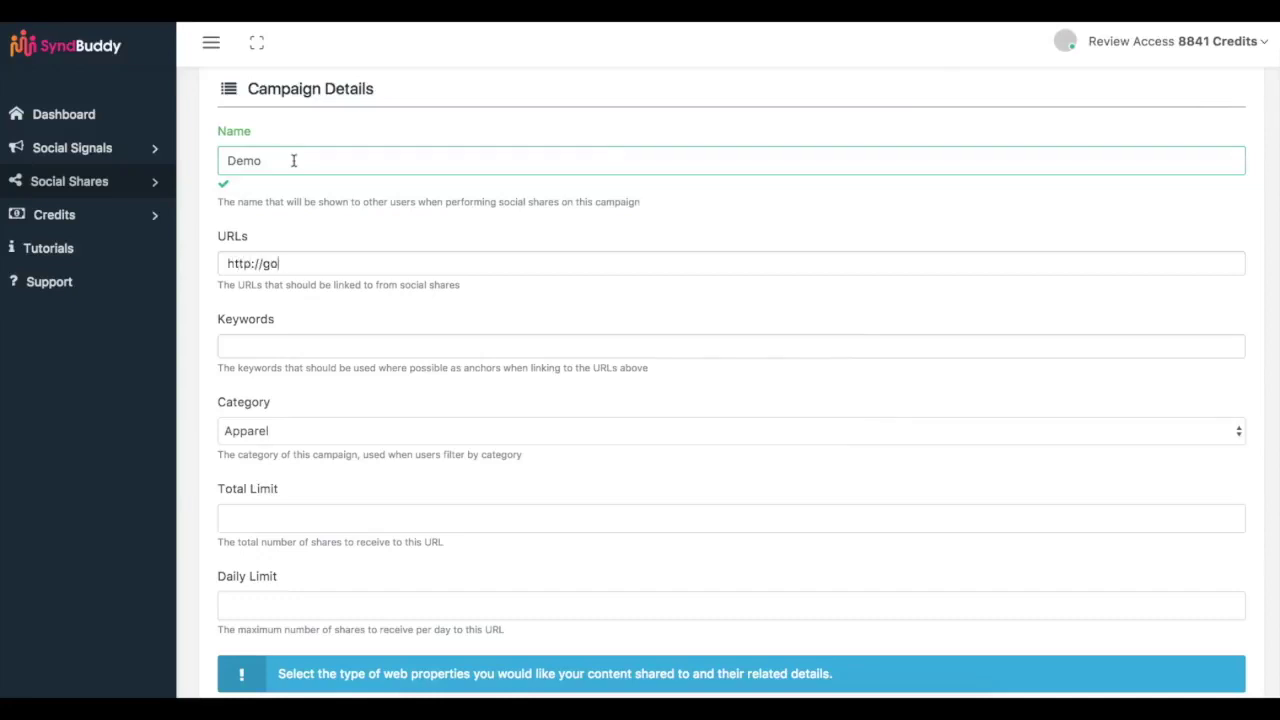
{"action": "scroll", "coordinate": [294, 160], "scroll_direction": "down", "scroll_amount": 3}
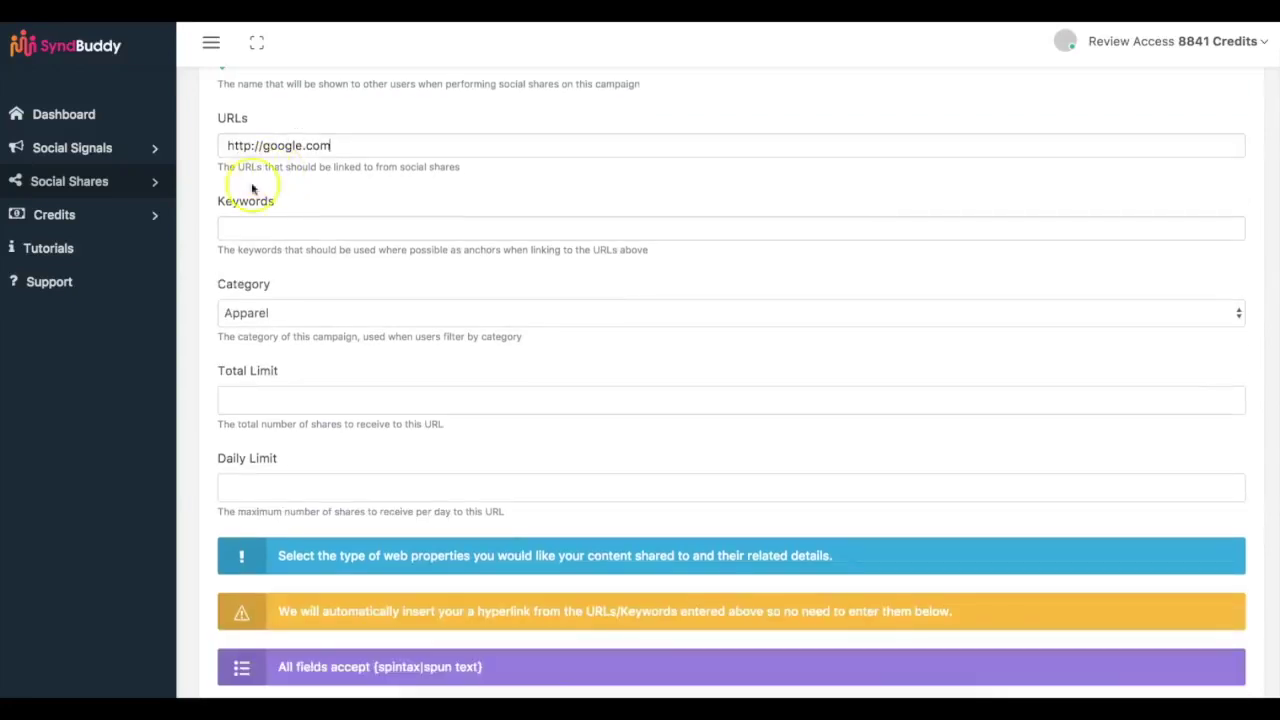
{"action": "left_click", "coordinate": [276, 224]}
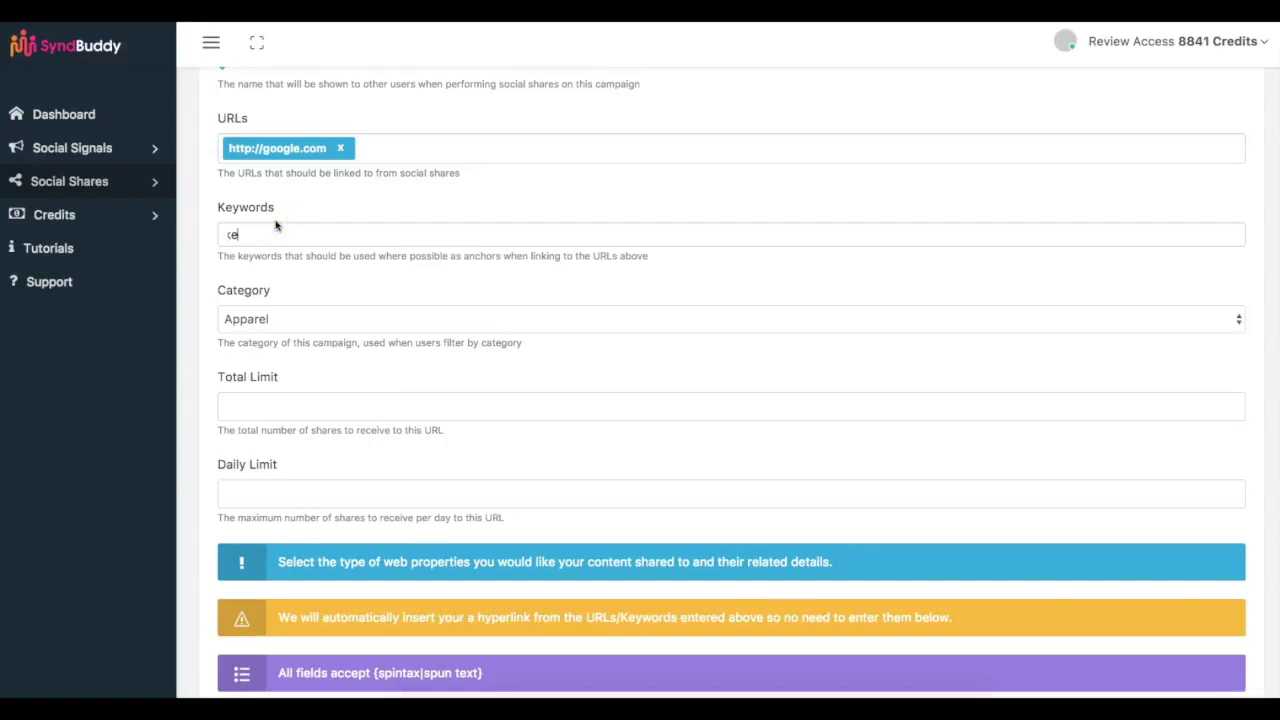
{"action": "key", "text": "Return"}
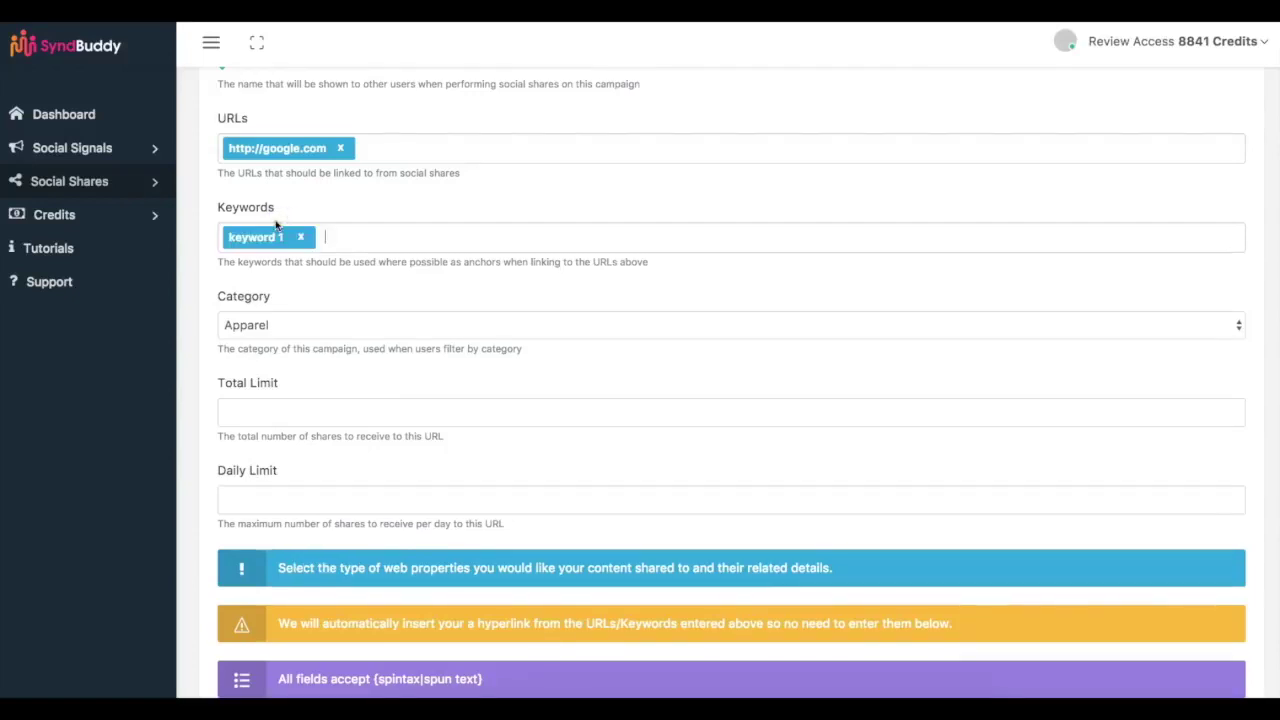
{"action": "key", "text": "Return"}
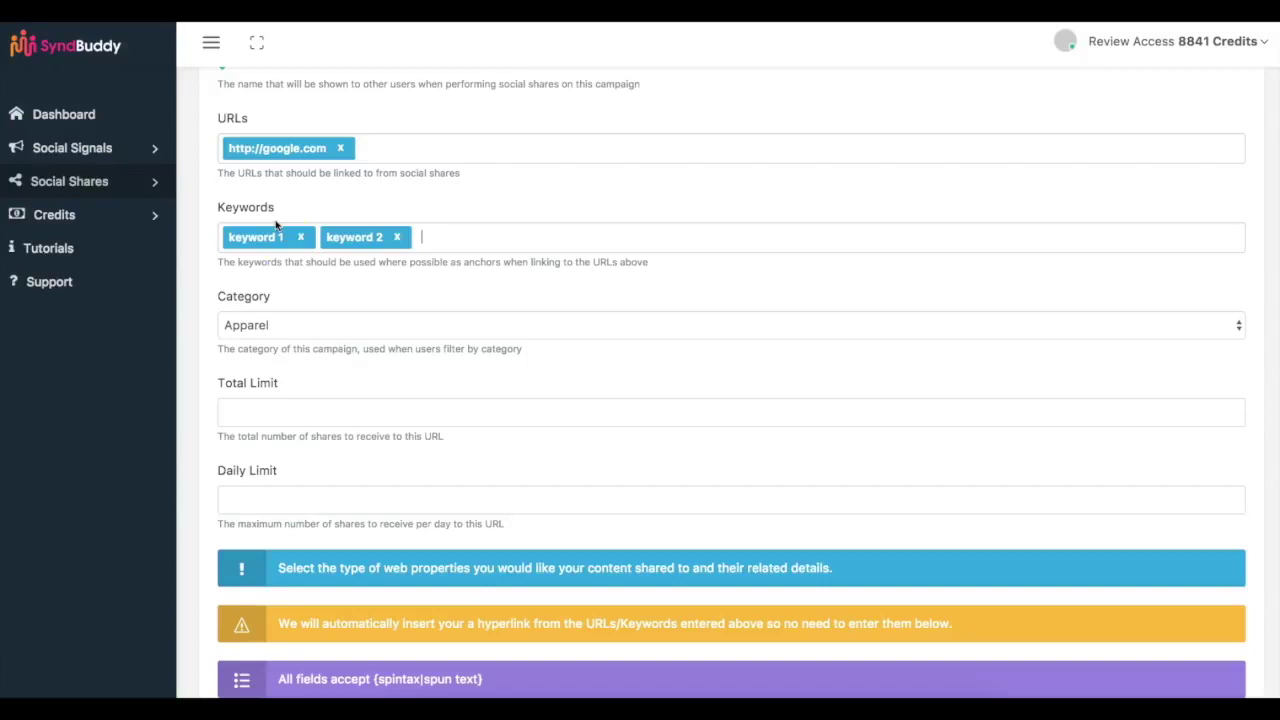
Step: Choose Beauty & Personal Care as the campaign category
{"action": "scroll", "coordinate": [294, 314], "scroll_direction": "down", "scroll_amount": 2}
{"action": "scroll", "coordinate": [333, 292], "scroll_direction": "down", "scroll_amount": 1}
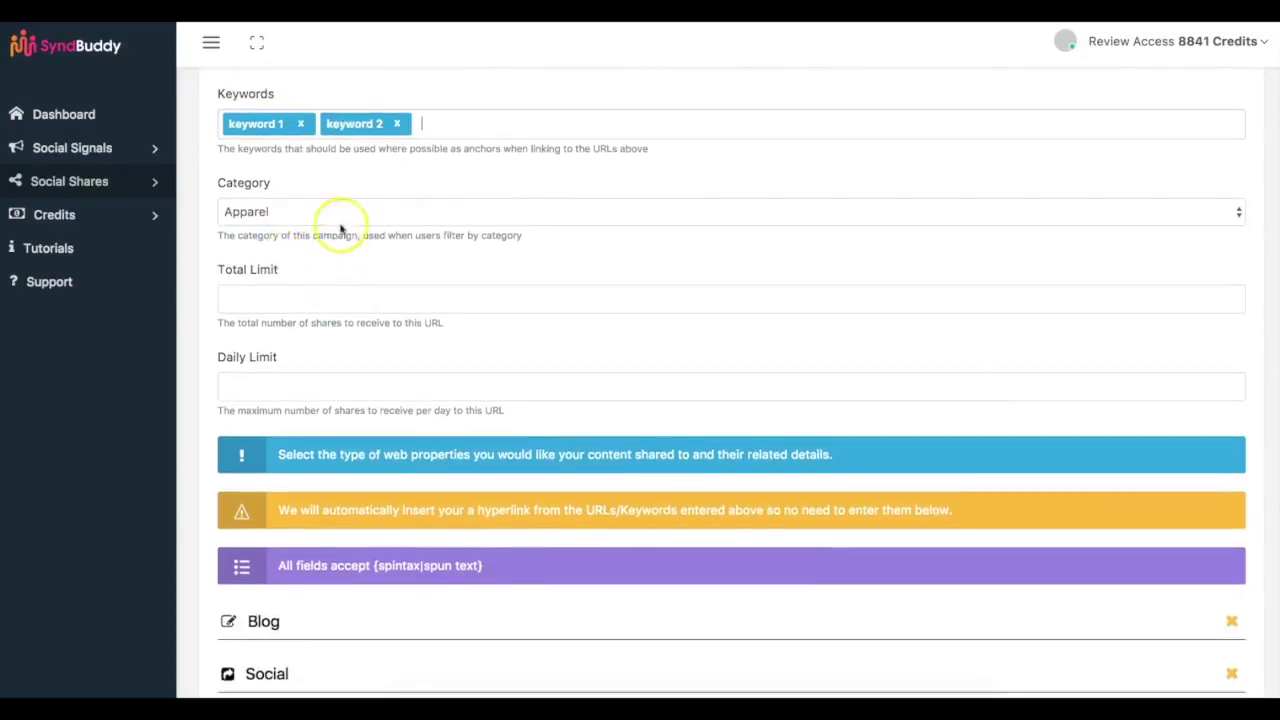
{"action": "left_click", "coordinate": [342, 211]}
{"action": "left_click", "coordinate": [341, 244]}
Step: Set the total limit to 100 and the daily limit to 3
{"action": "scroll", "coordinate": [378, 264], "scroll_direction": "down", "scroll_amount": 1}
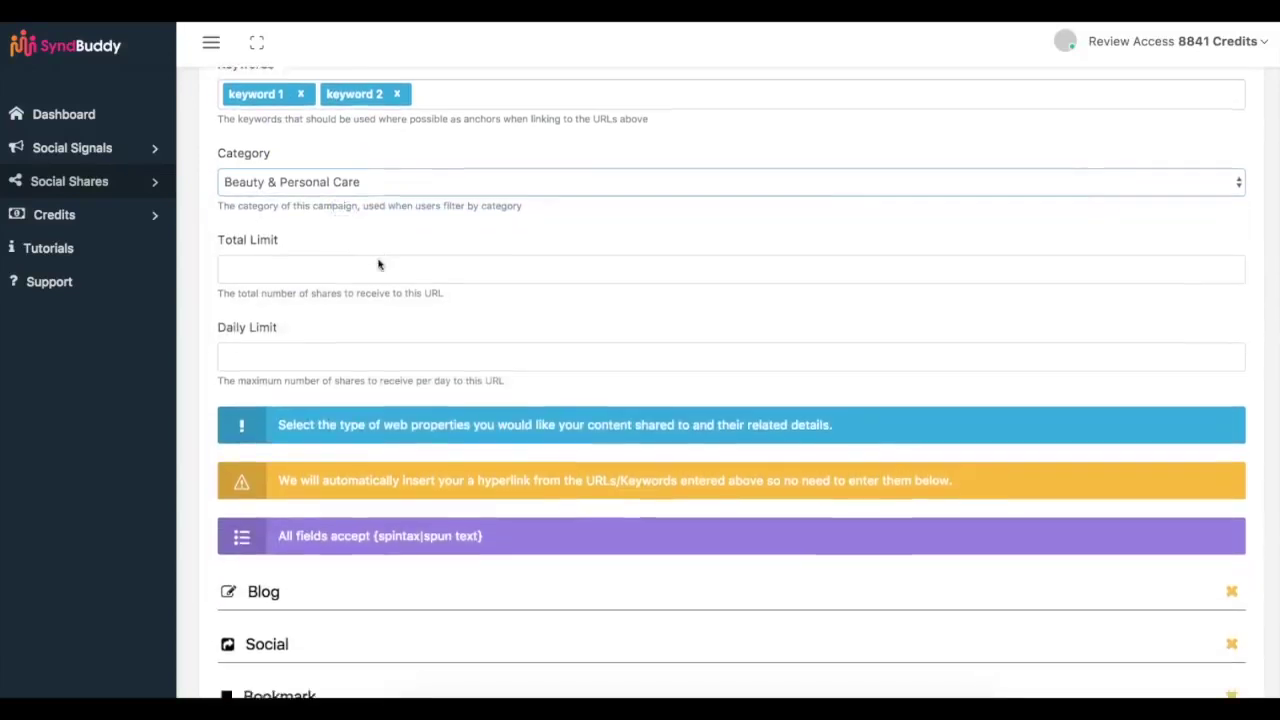
{"action": "left_click", "coordinate": [378, 258]}
{"action": "type", "text": "100"}
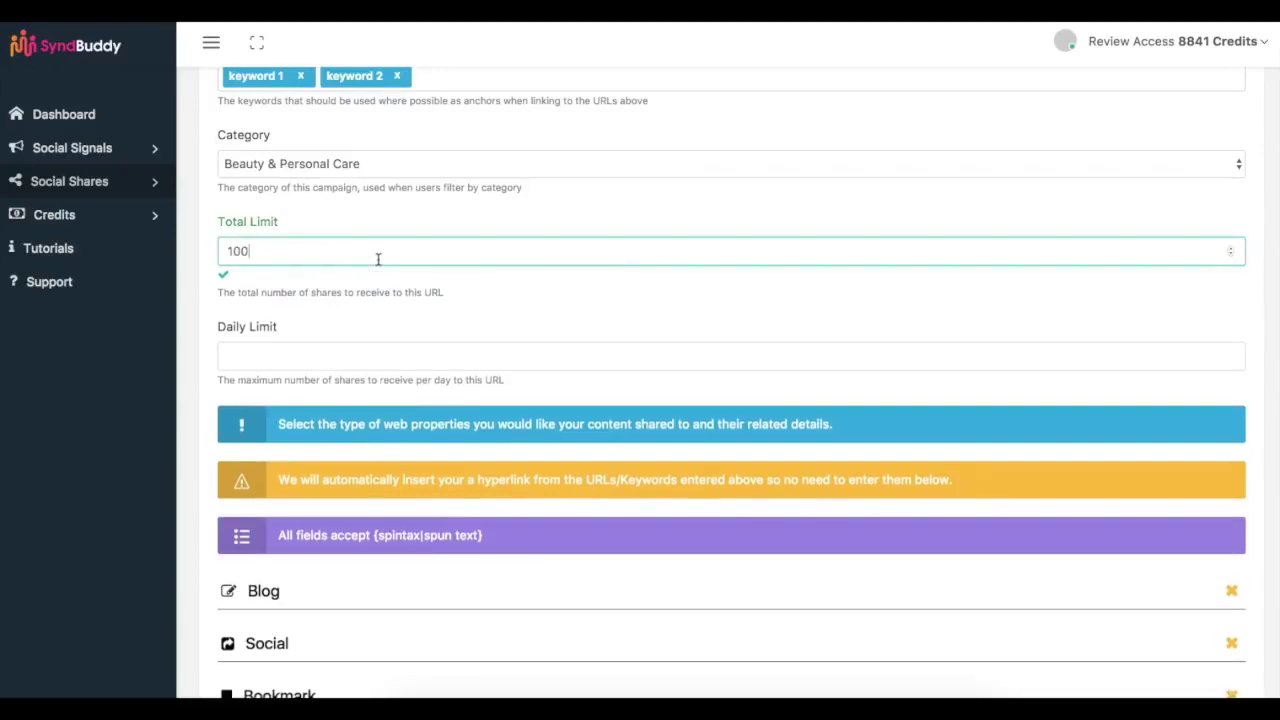
{"action": "key", "text": "Tab"}
{"action": "type", "text": "8"}
{"action": "scroll", "coordinate": [378, 259], "scroll_direction": "down", "scroll_amount": 2}
{"action": "key", "text": "BackSpace"}
{"action": "type", "text": "3"}
{"action": "left_click", "coordinate": [206, 318]}
{"action": "scroll", "coordinate": [271, 247], "scroll_direction": "down", "scroll_amount": 3}
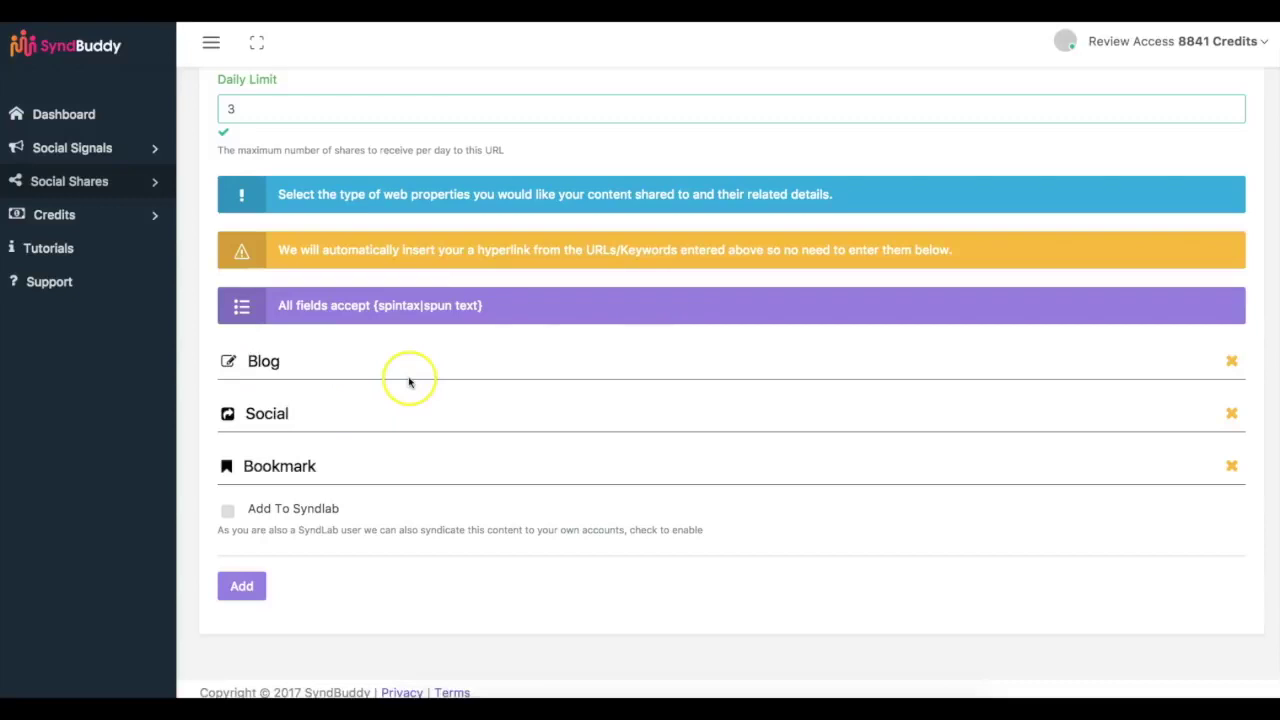
Step: Enable the Social share type, leaving Blog off, and focus its empty Content box
{"action": "left_click", "coordinate": [266, 361]}
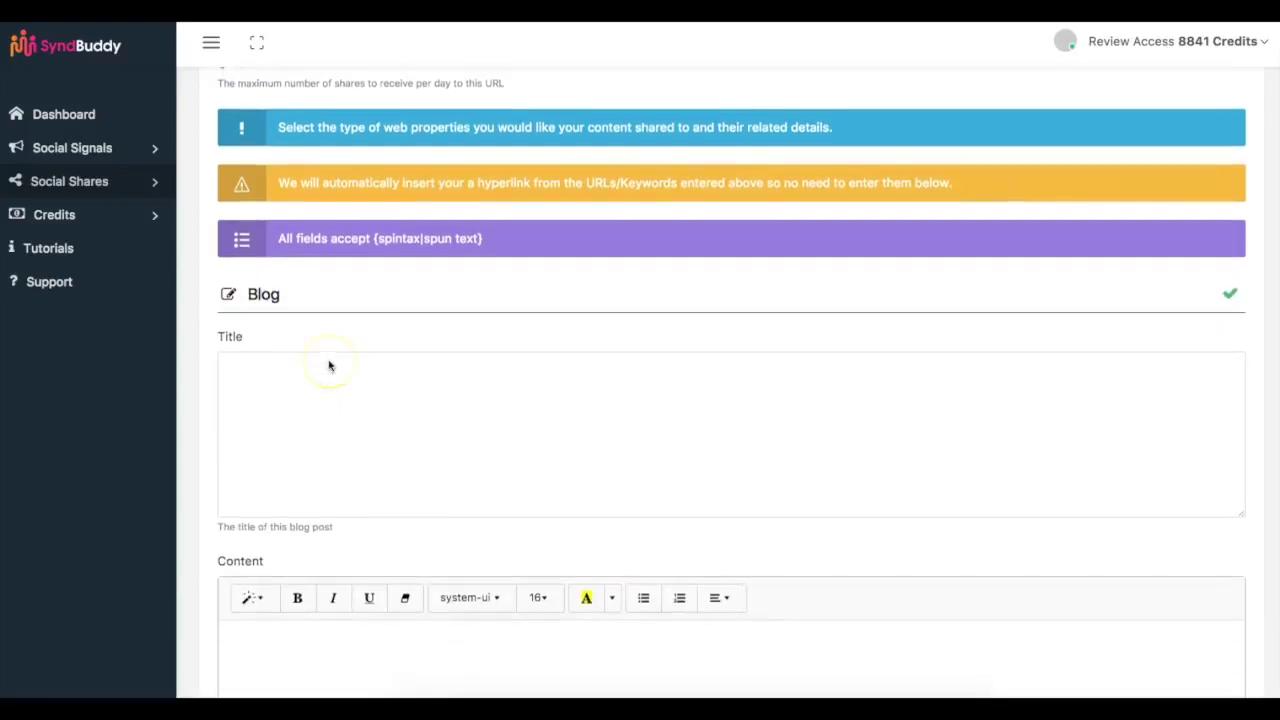
{"action": "left_click", "coordinate": [262, 187]}
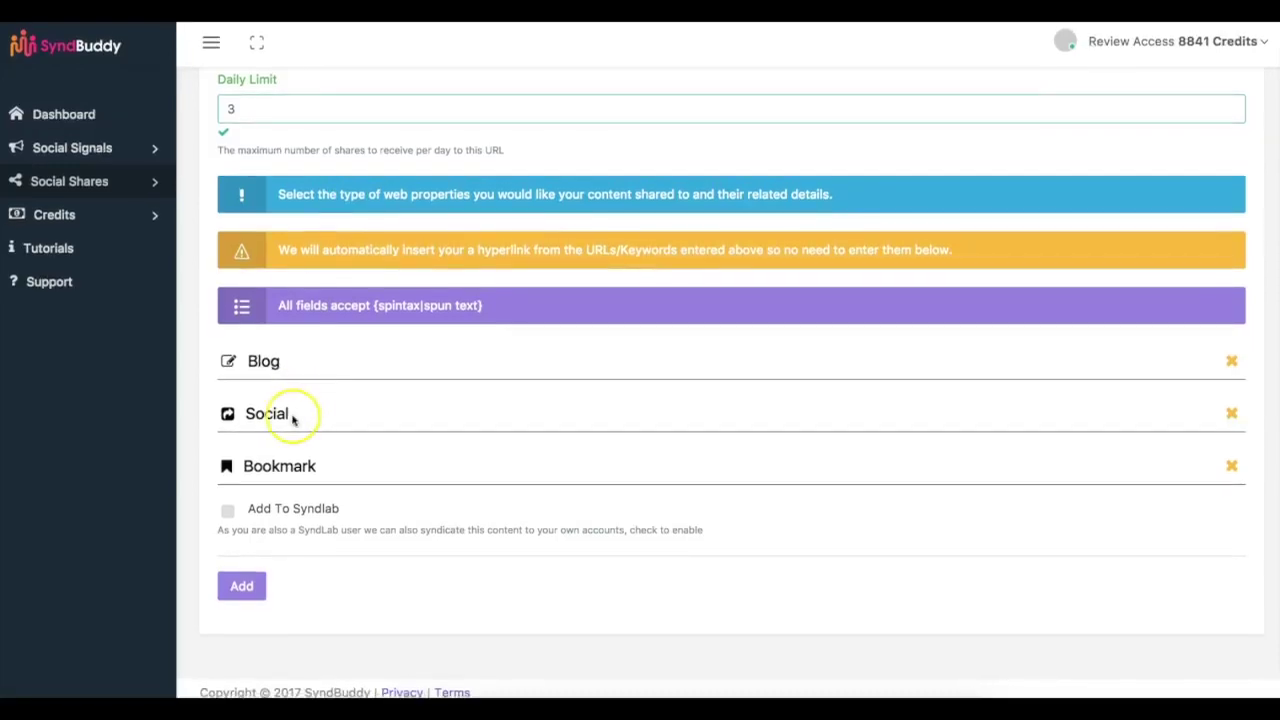
{"action": "left_click", "coordinate": [268, 416]}
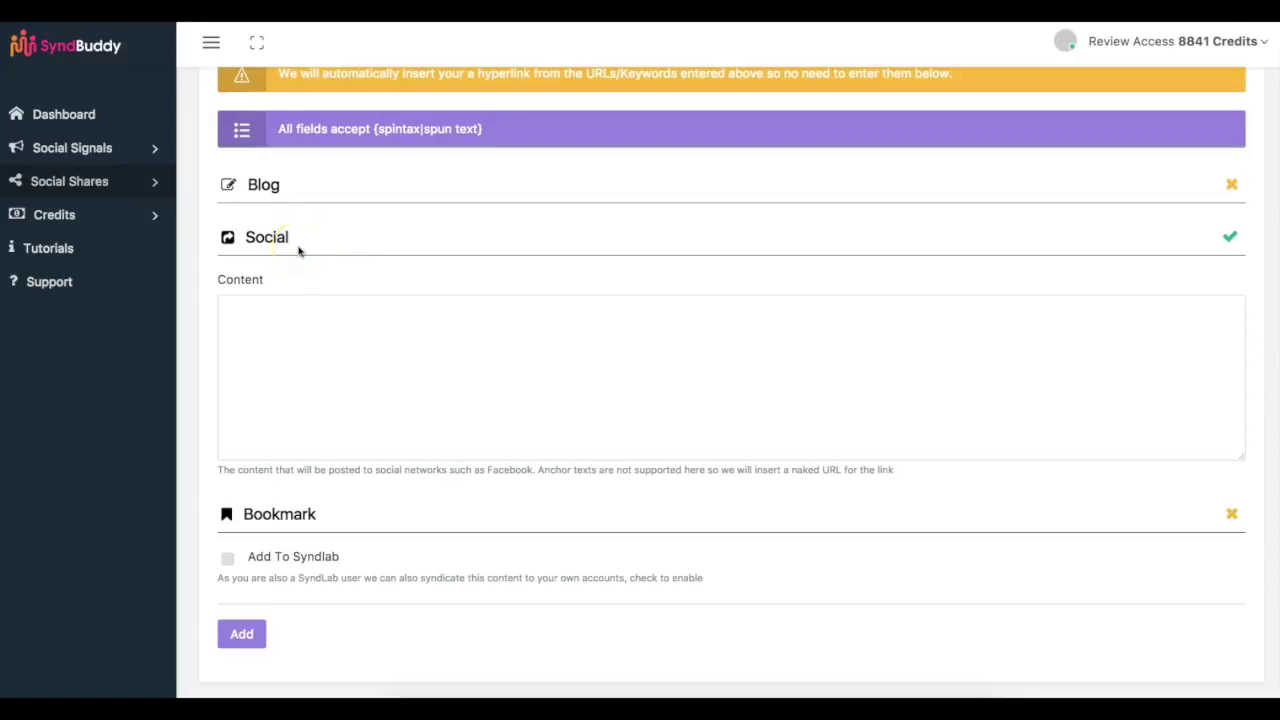
{"action": "left_click", "coordinate": [300, 317]}
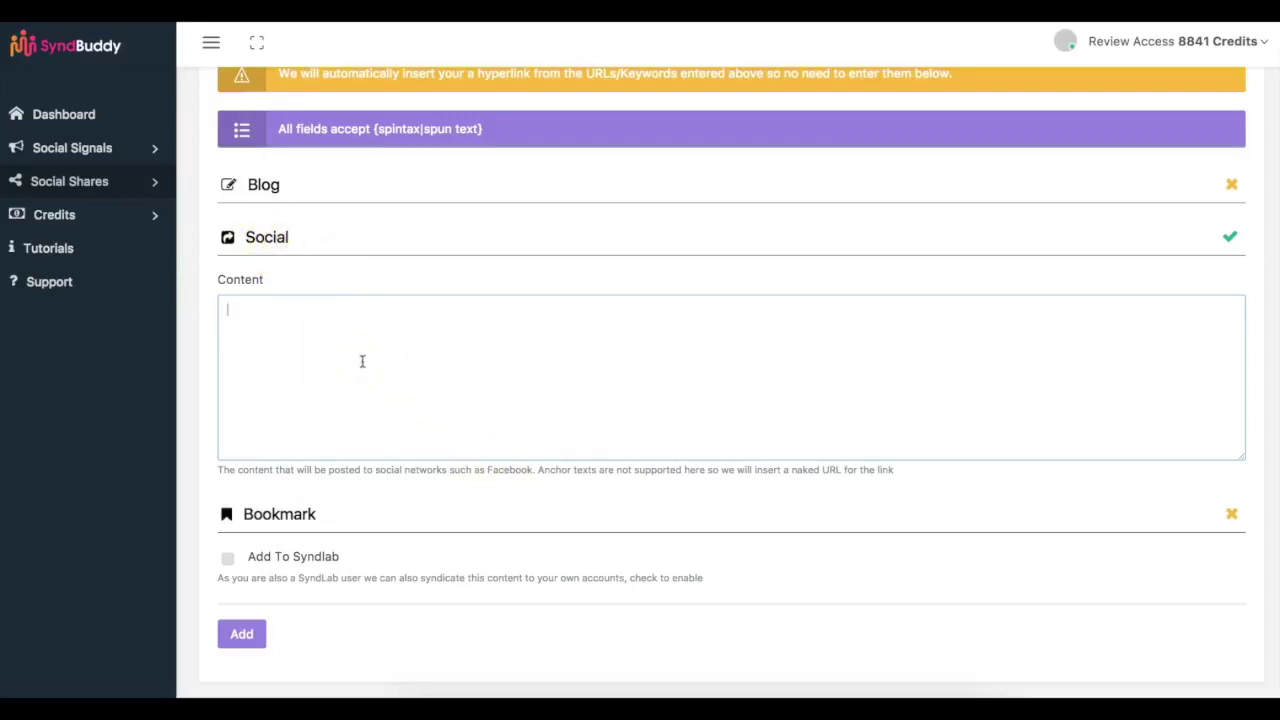
Step: Enable the Bookmark share type and scroll through its empty Title, Content and Tags fields
{"action": "scroll", "coordinate": [340, 330], "scroll_direction": "down", "scroll_amount": 1}
{"action": "left_click", "coordinate": [288, 468]}
{"action": "scroll", "coordinate": [347, 455], "scroll_direction": "down", "scroll_amount": 4}
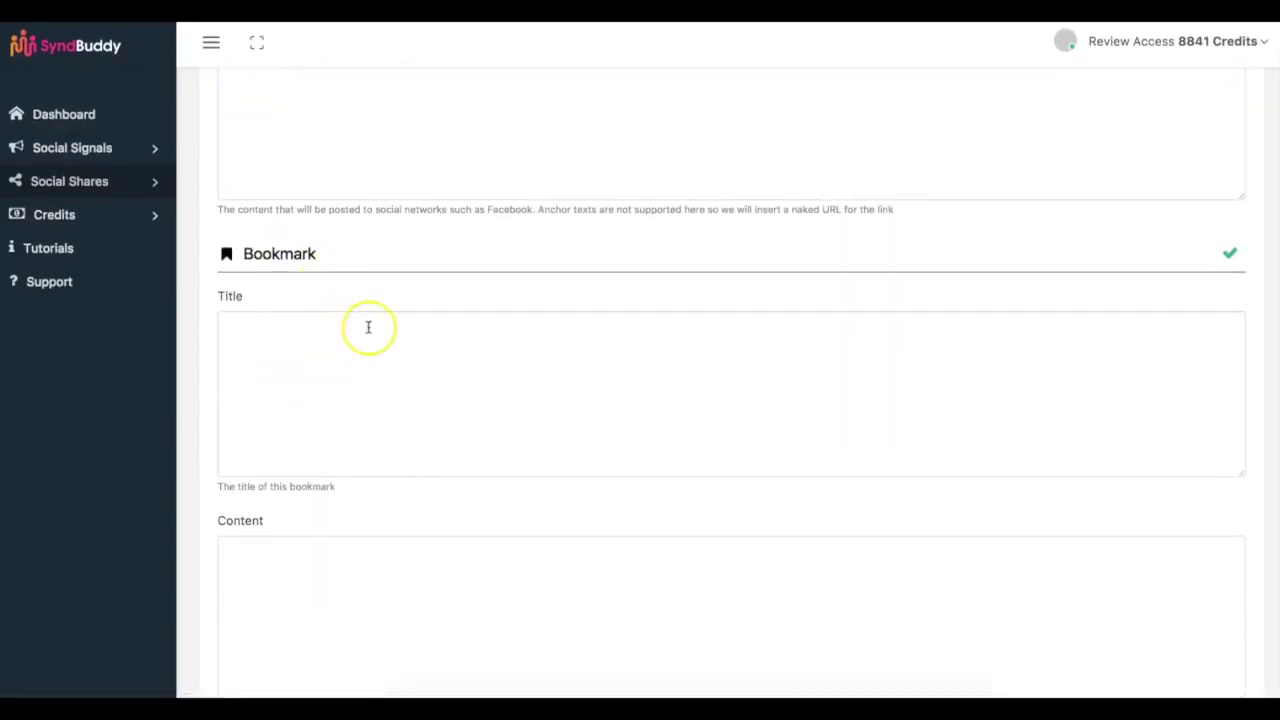
{"action": "scroll", "coordinate": [366, 326], "scroll_direction": "down", "scroll_amount": 3}
{"action": "scroll", "coordinate": [368, 327], "scroll_direction": "down", "scroll_amount": 3}
{"action": "scroll", "coordinate": [368, 327], "scroll_direction": "up", "scroll_amount": 7}
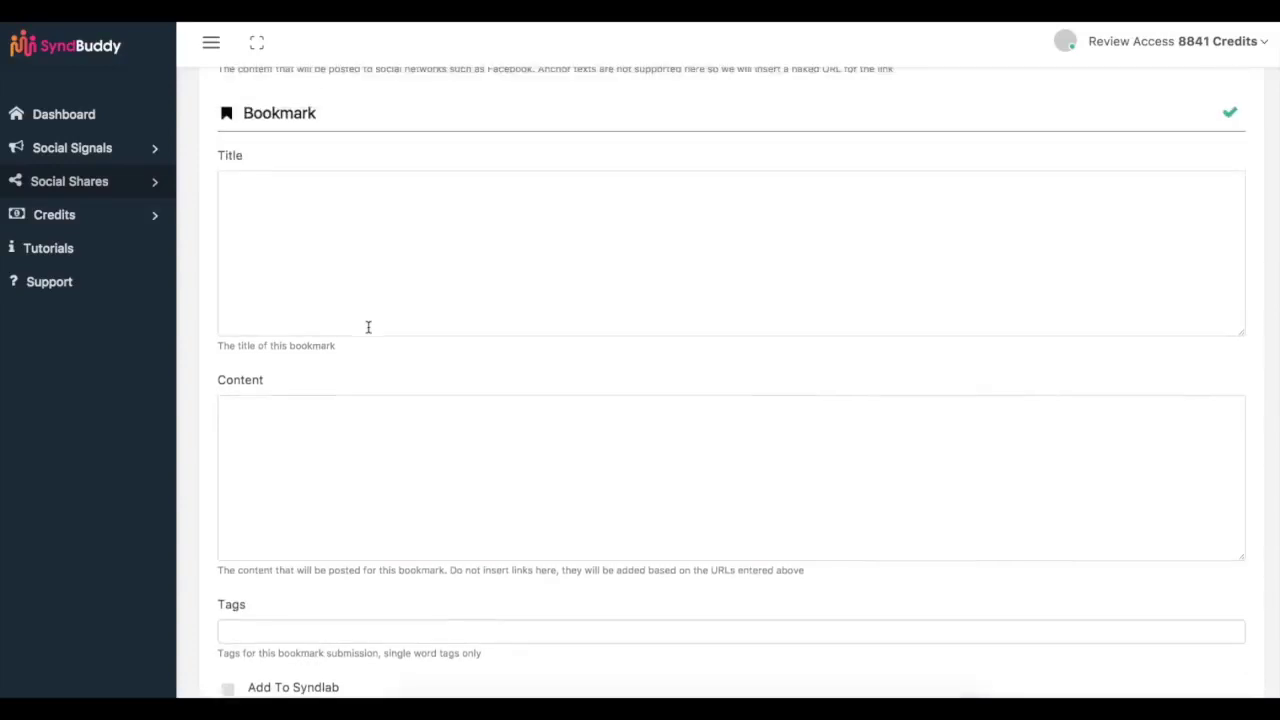
{"action": "scroll", "coordinate": [367, 326], "scroll_direction": "up", "scroll_amount": 5}
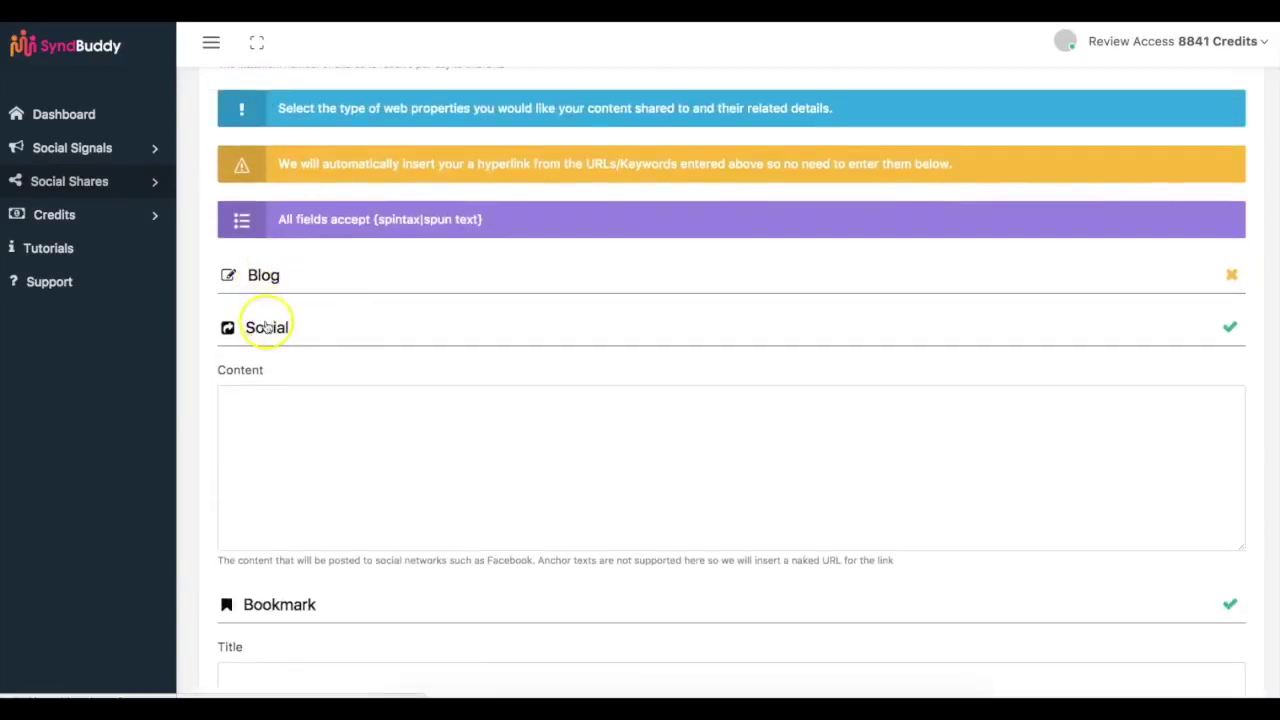
{"action": "scroll", "coordinate": [265, 325], "scroll_direction": "down", "scroll_amount": 5}
{"action": "scroll", "coordinate": [280, 342], "scroll_direction": "down", "scroll_amount": 6}
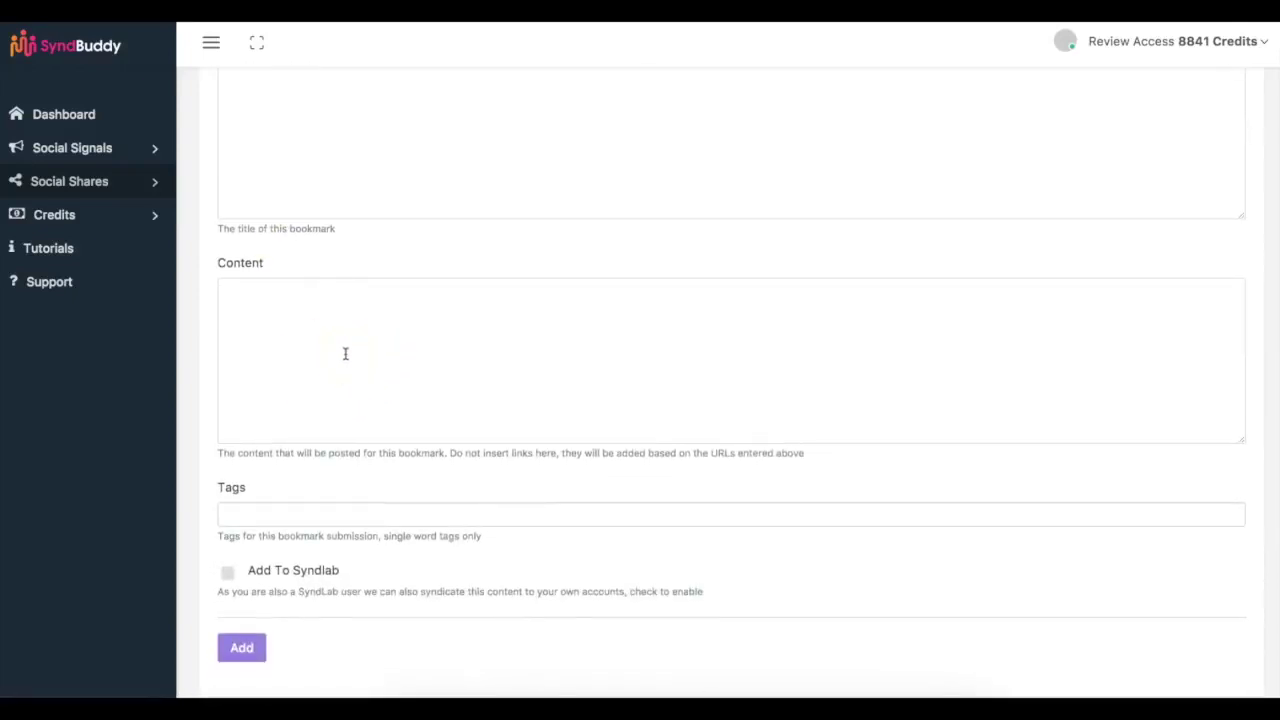
{"action": "scroll", "coordinate": [345, 354], "scroll_direction": "down", "scroll_amount": 1}
Step: Put the cursor in the empty Bookmark Tags field and review the form again
{"action": "left_click", "coordinate": [290, 446]}
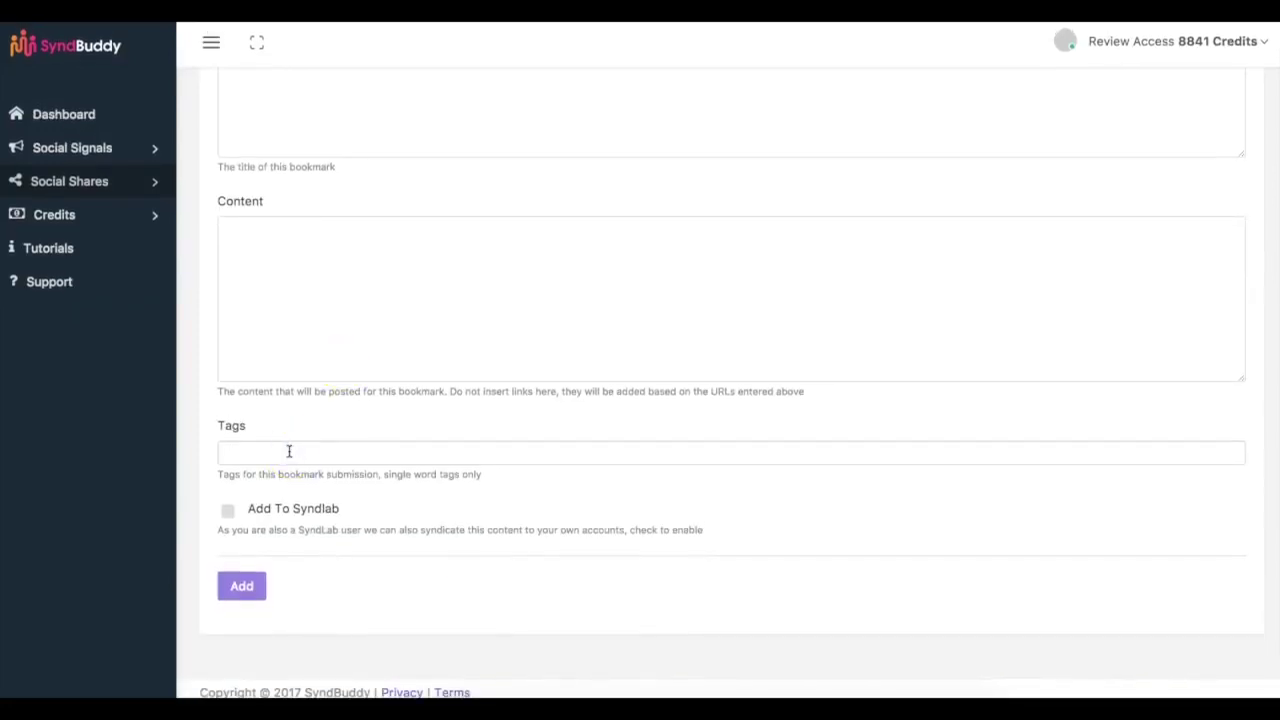
{"action": "scroll", "coordinate": [289, 451], "scroll_direction": "up", "scroll_amount": 6}
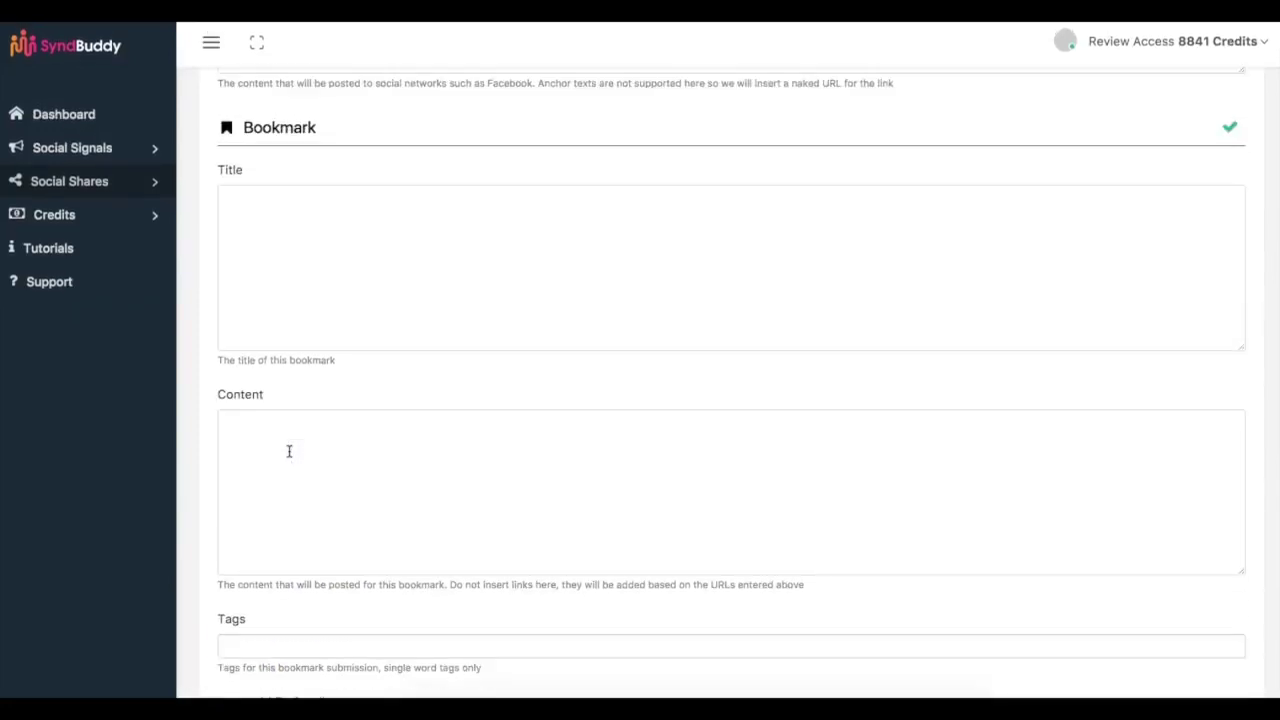
{"action": "scroll", "coordinate": [371, 460], "scroll_direction": "down", "scroll_amount": 2}
{"action": "scroll", "coordinate": [369, 460], "scroll_direction": "up", "scroll_amount": 10}
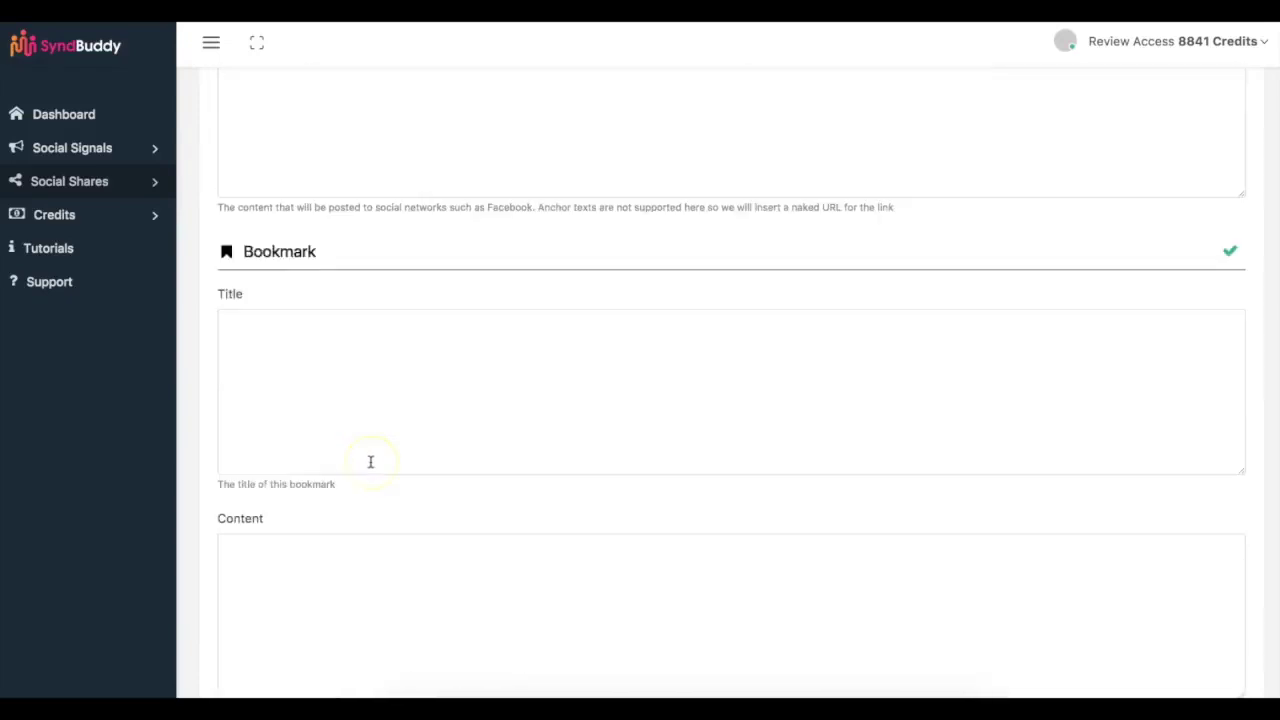
{"action": "scroll", "coordinate": [370, 461], "scroll_direction": "down", "scroll_amount": 1}
{"action": "scroll", "coordinate": [371, 460], "scroll_direction": "up", "scroll_amount": 8}
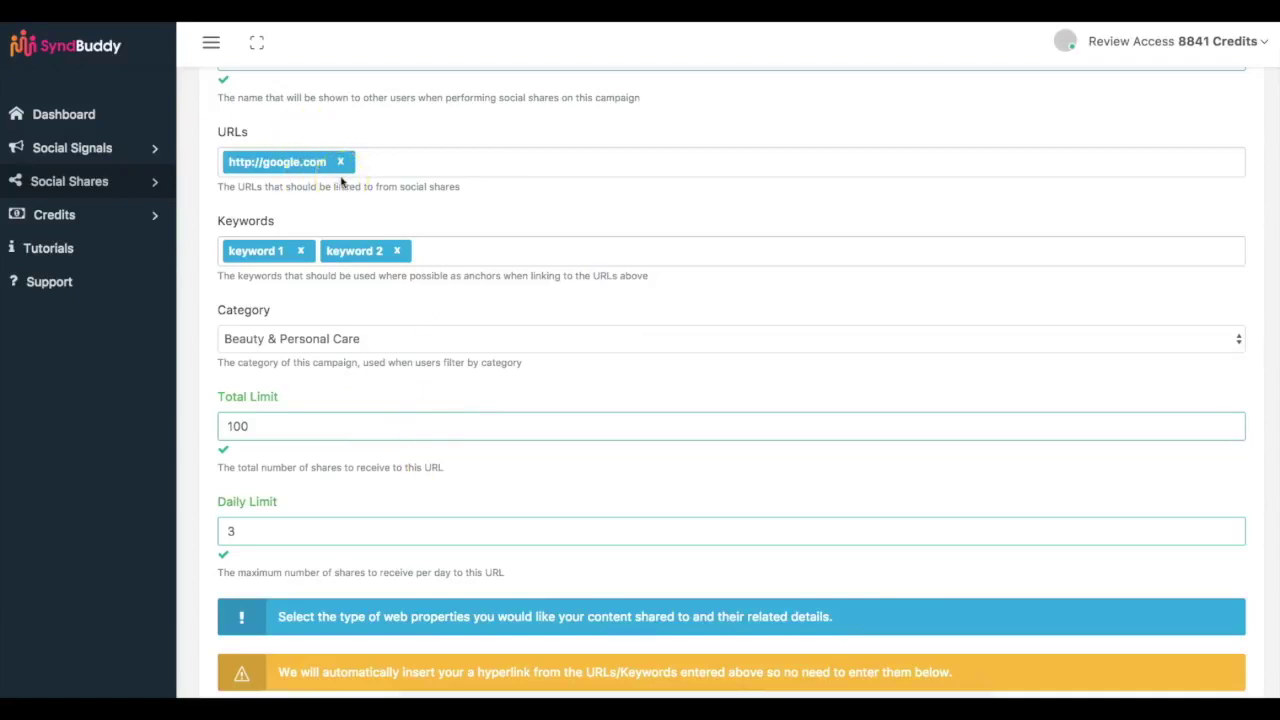
{"action": "scroll", "coordinate": [349, 400], "scroll_direction": "down", "scroll_amount": 5}
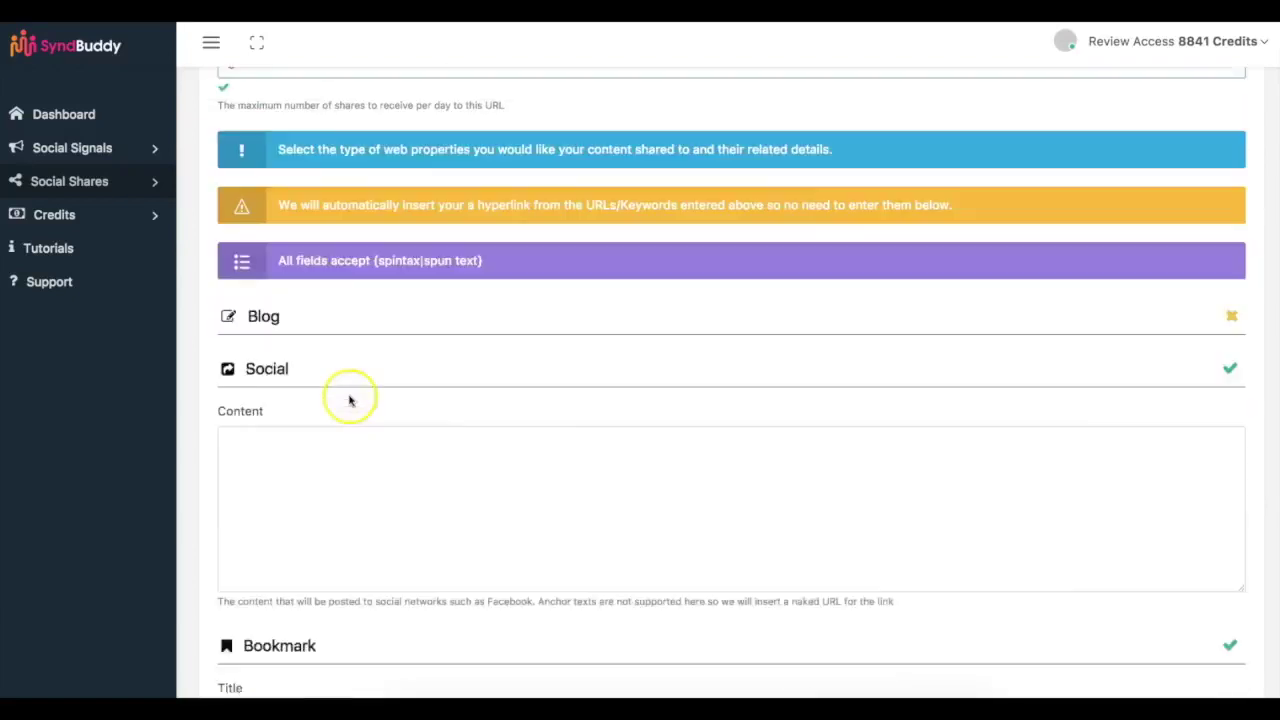
{"action": "scroll", "coordinate": [289, 357], "scroll_direction": "down", "scroll_amount": 2}
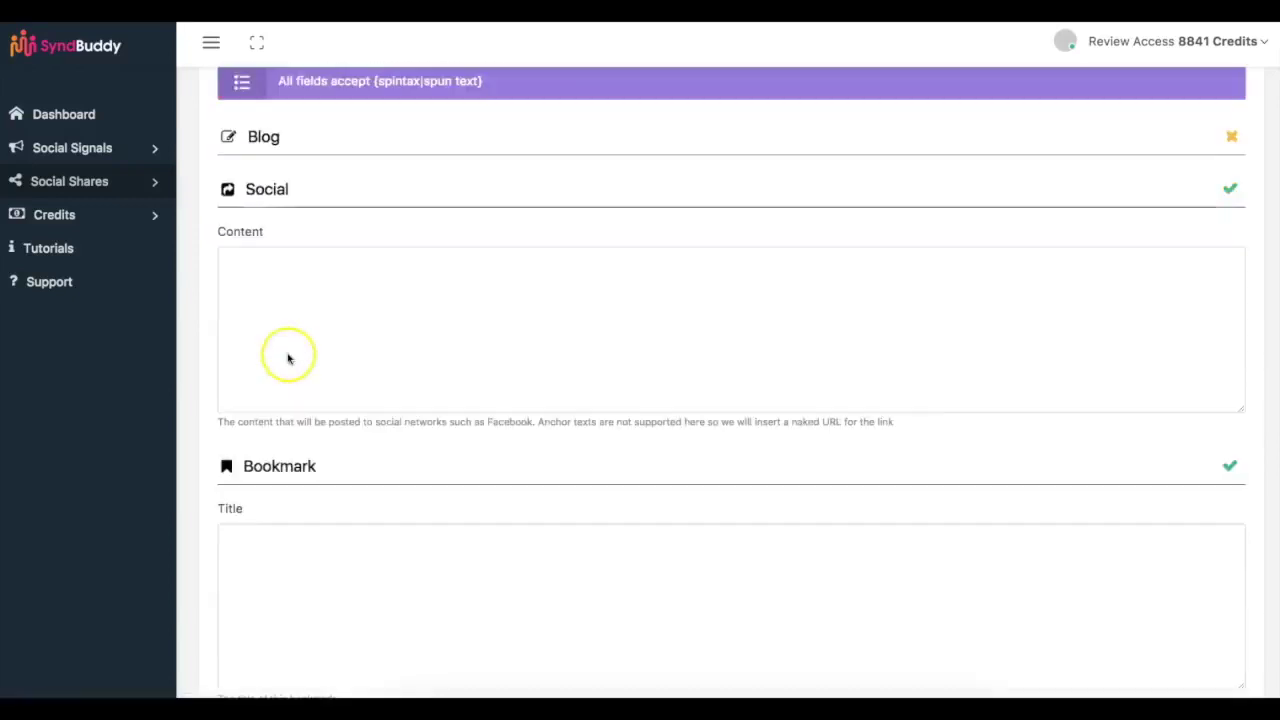
{"action": "scroll", "coordinate": [360, 468], "scroll_direction": "up", "scroll_amount": 4}
{"action": "scroll", "coordinate": [360, 468], "scroll_direction": "up", "scroll_amount": 5}
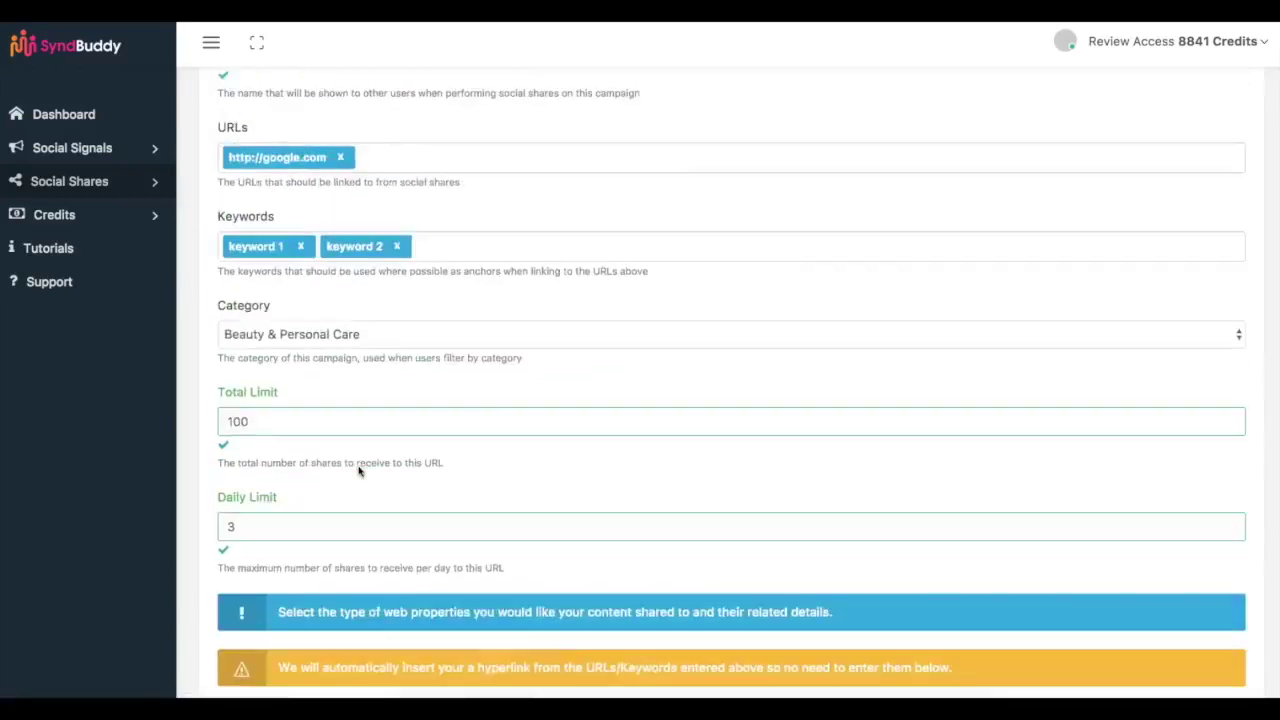
{"action": "scroll", "coordinate": [351, 294], "scroll_direction": "down", "scroll_amount": 15}
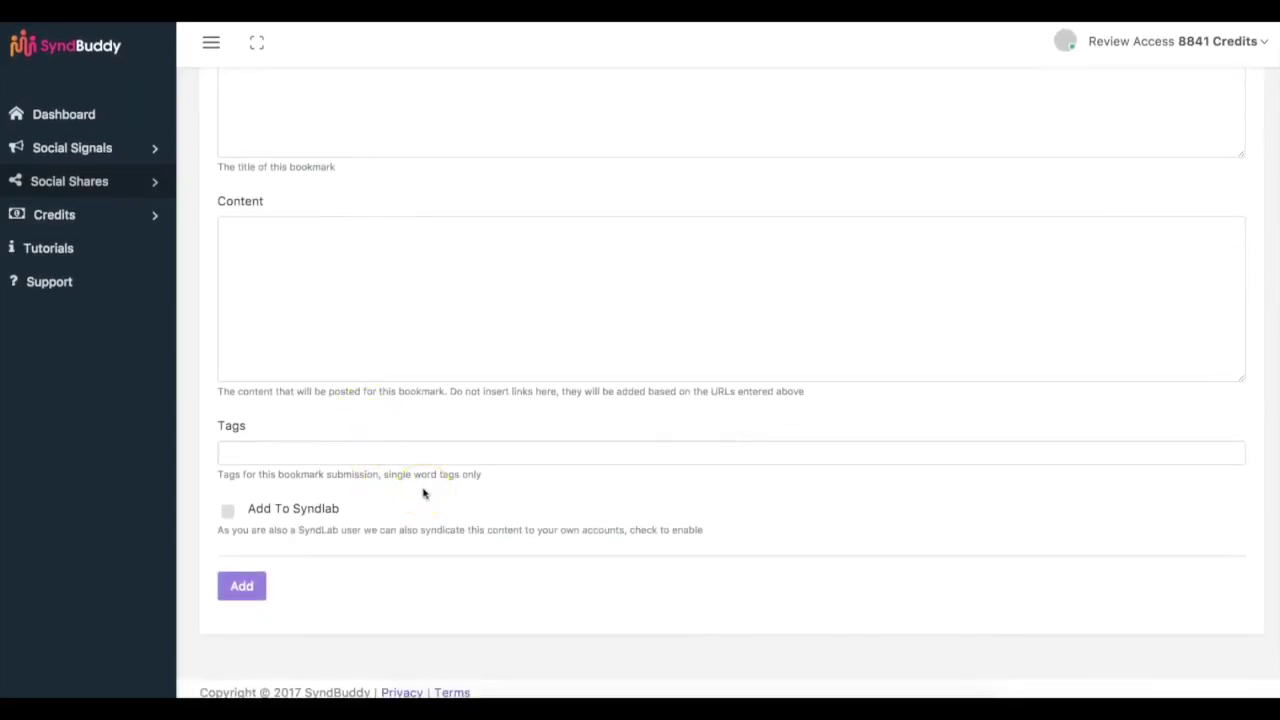
Step: Tick Add To Syndlab, choose the Affiliate Campaign group, and expand the Social Shares sidebar menu
{"action": "left_click", "coordinate": [231, 515]}
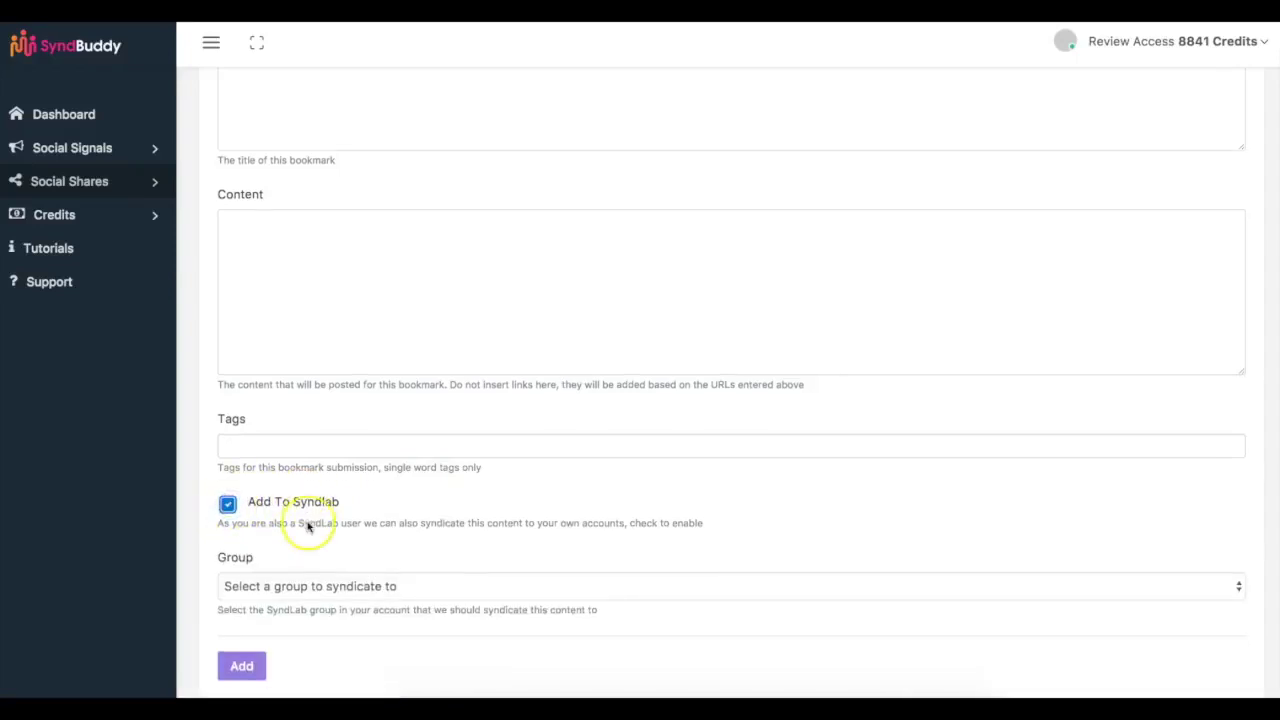
{"action": "scroll", "coordinate": [315, 520], "scroll_direction": "down", "scroll_amount": 1}
{"action": "left_click", "coordinate": [326, 531]}
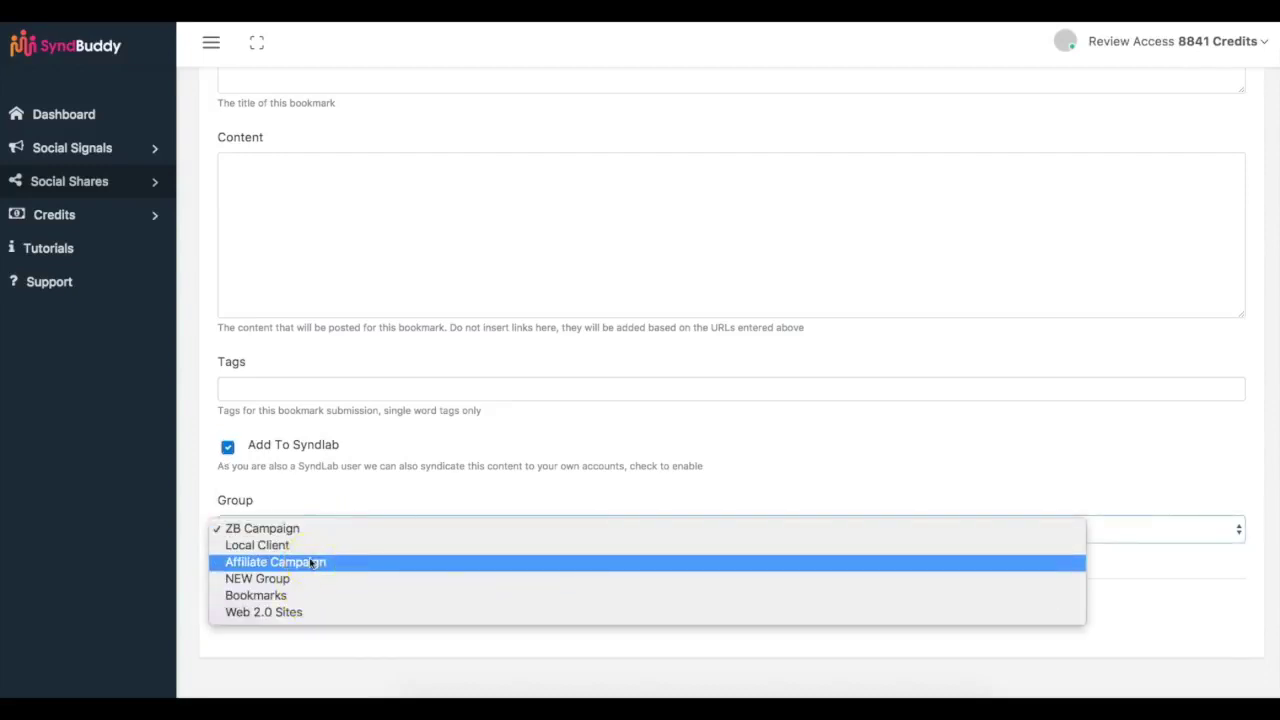
{"action": "left_click", "coordinate": [311, 562]}
{"action": "scroll", "coordinate": [352, 483], "scroll_direction": "up", "scroll_amount": 1}
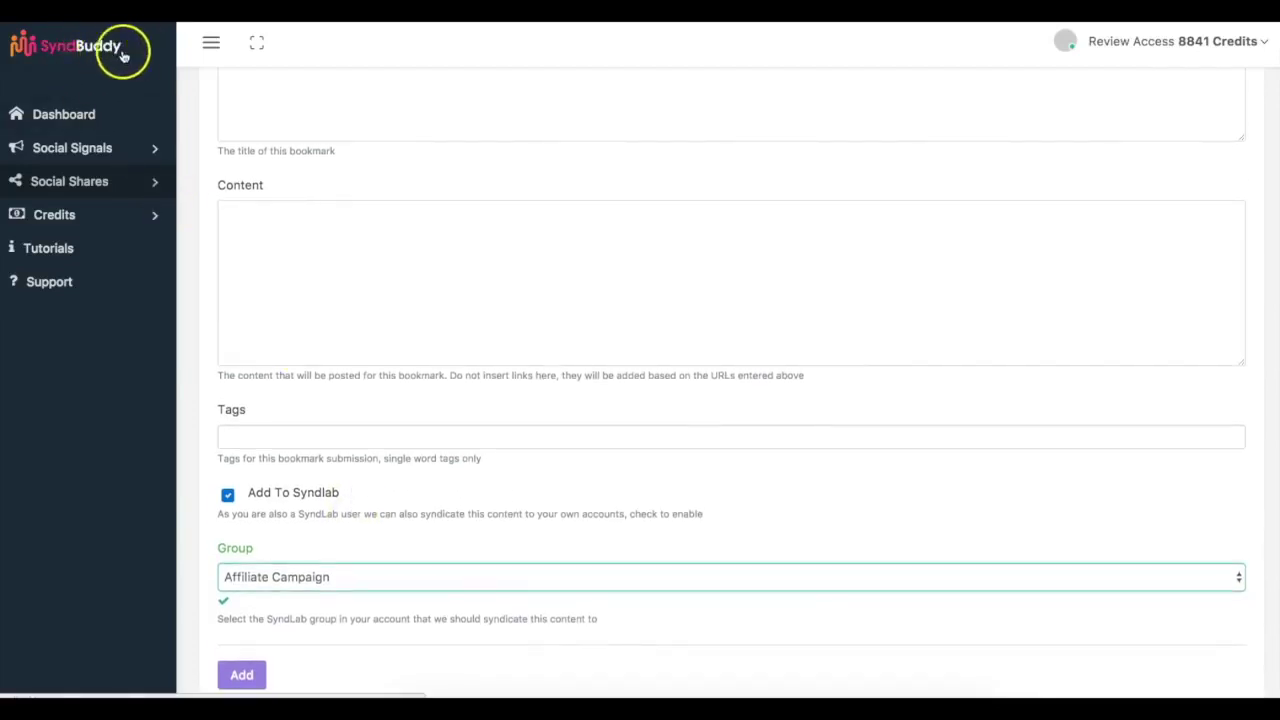
{"action": "scroll", "coordinate": [213, 272], "scroll_direction": "down", "scroll_amount": 2}
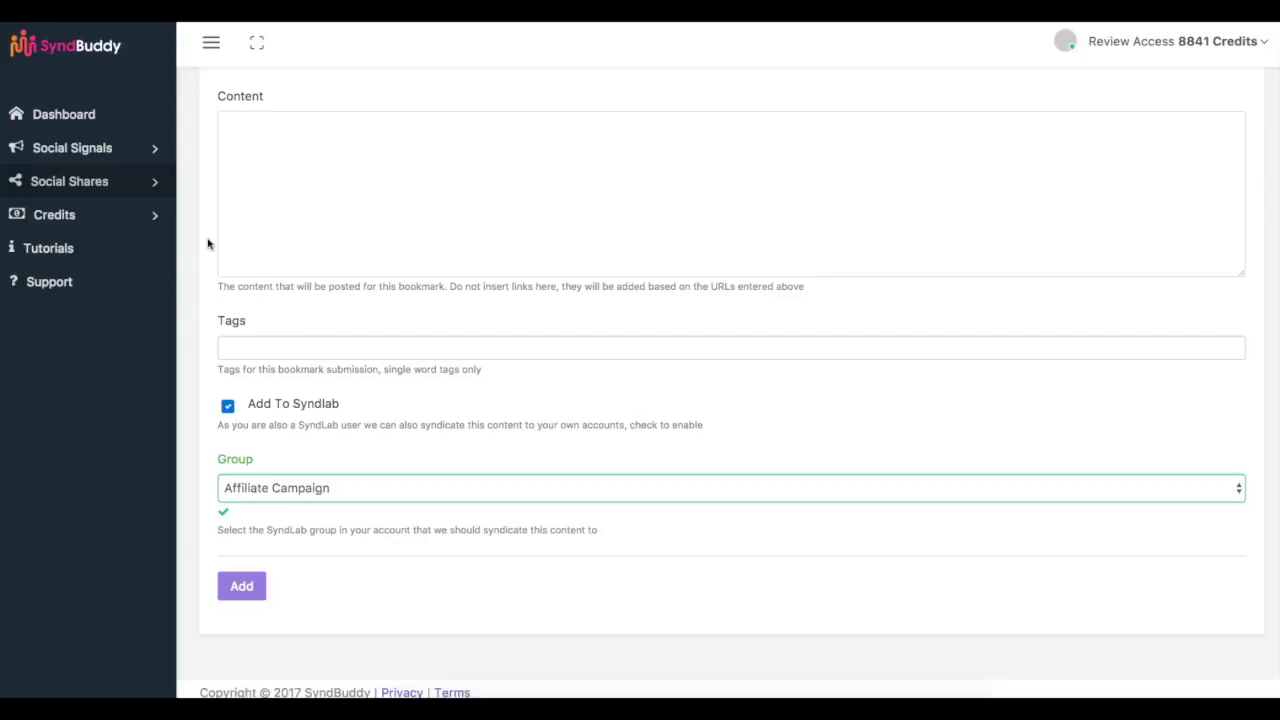
{"action": "left_click", "coordinate": [91, 182]}
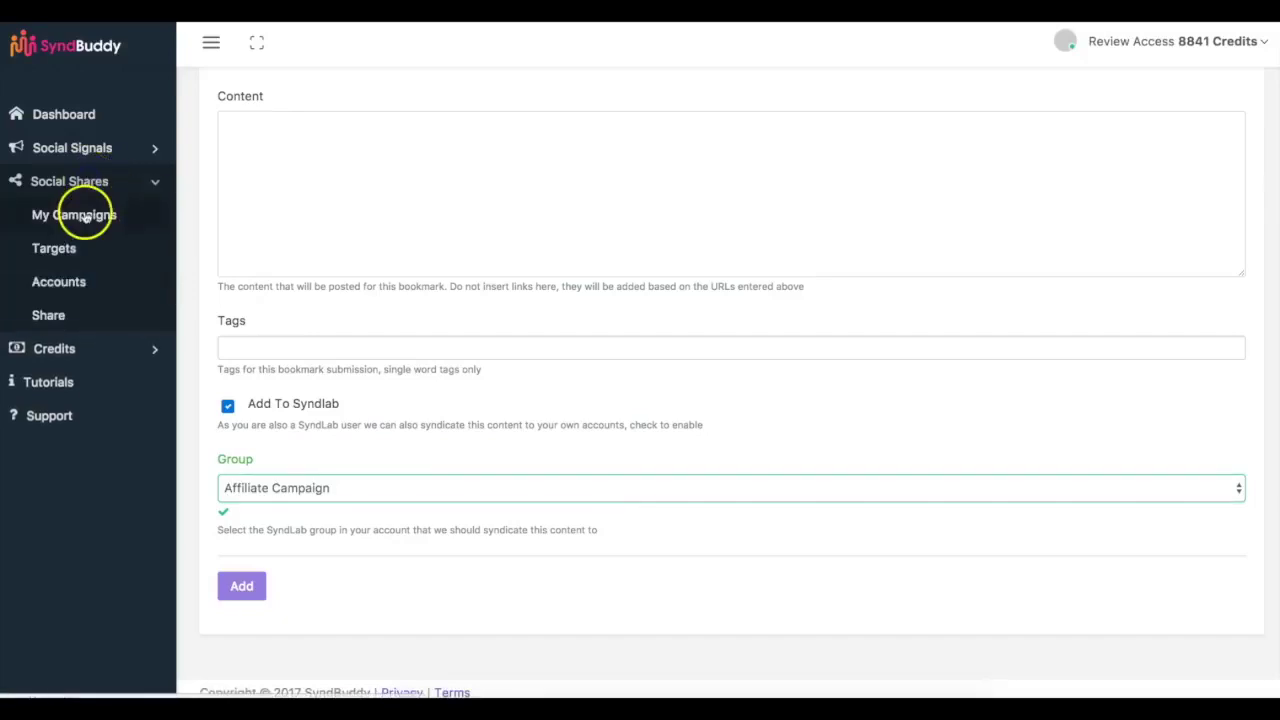
Step: On the Social Shares Share page, share the SyndBuddy campaign to earn credits
{"action": "left_click", "coordinate": [52, 315]}
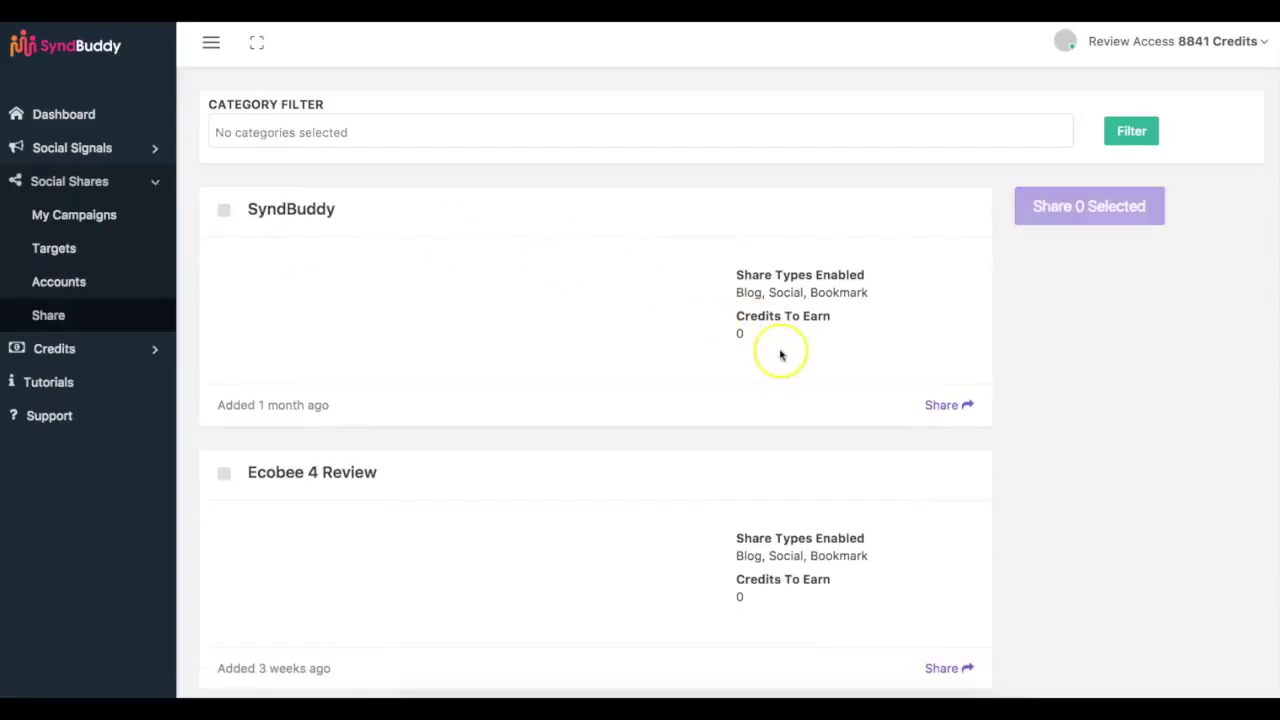
{"action": "scroll", "coordinate": [779, 352], "scroll_direction": "down", "scroll_amount": 3}
{"action": "scroll", "coordinate": [780, 354], "scroll_direction": "up", "scroll_amount": 1}
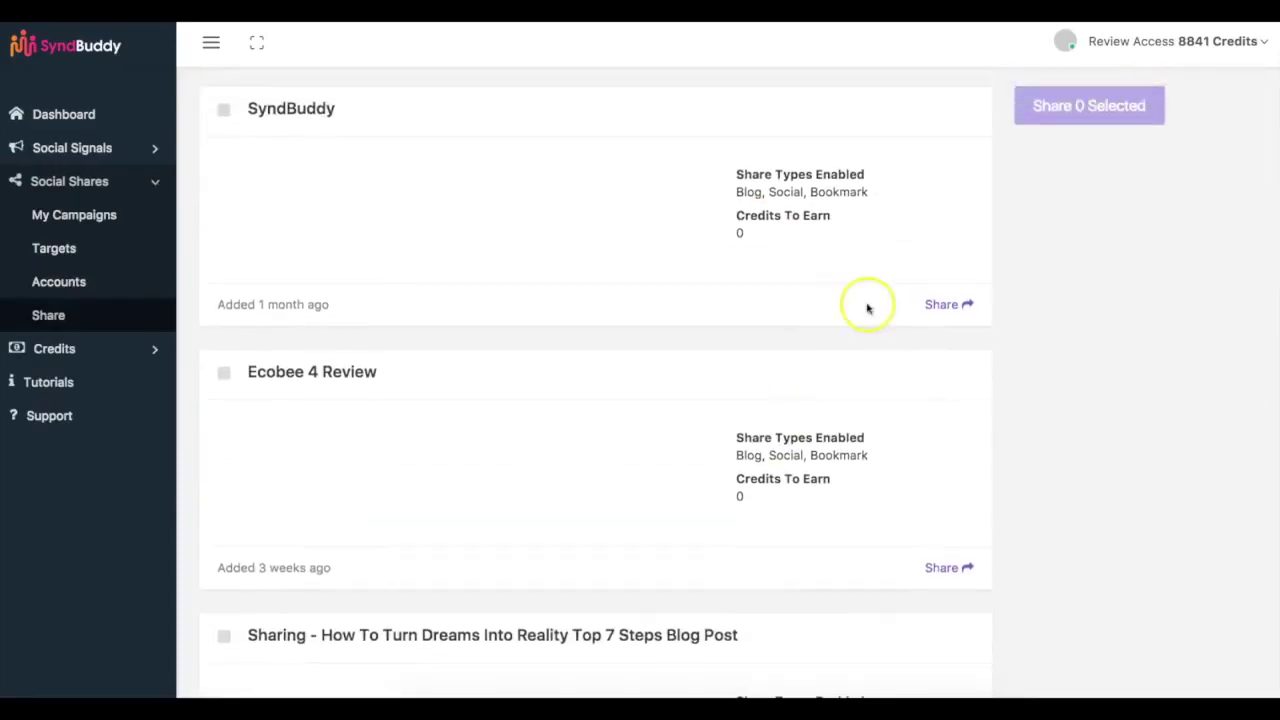
{"action": "left_click", "coordinate": [941, 303]}
Step: Share the Ecobee 4 Review campaign as well
{"action": "scroll", "coordinate": [941, 305], "scroll_direction": "down", "scroll_amount": 2}
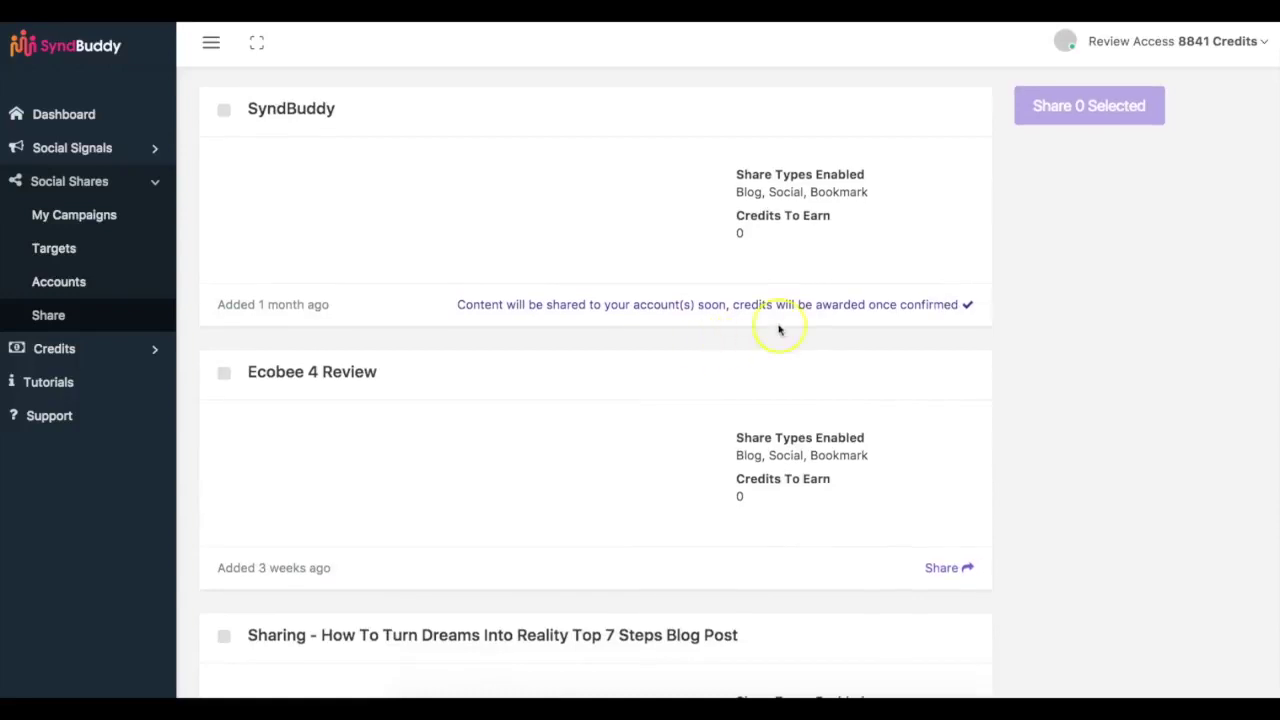
{"action": "scroll", "coordinate": [755, 300], "scroll_direction": "down", "scroll_amount": 5}
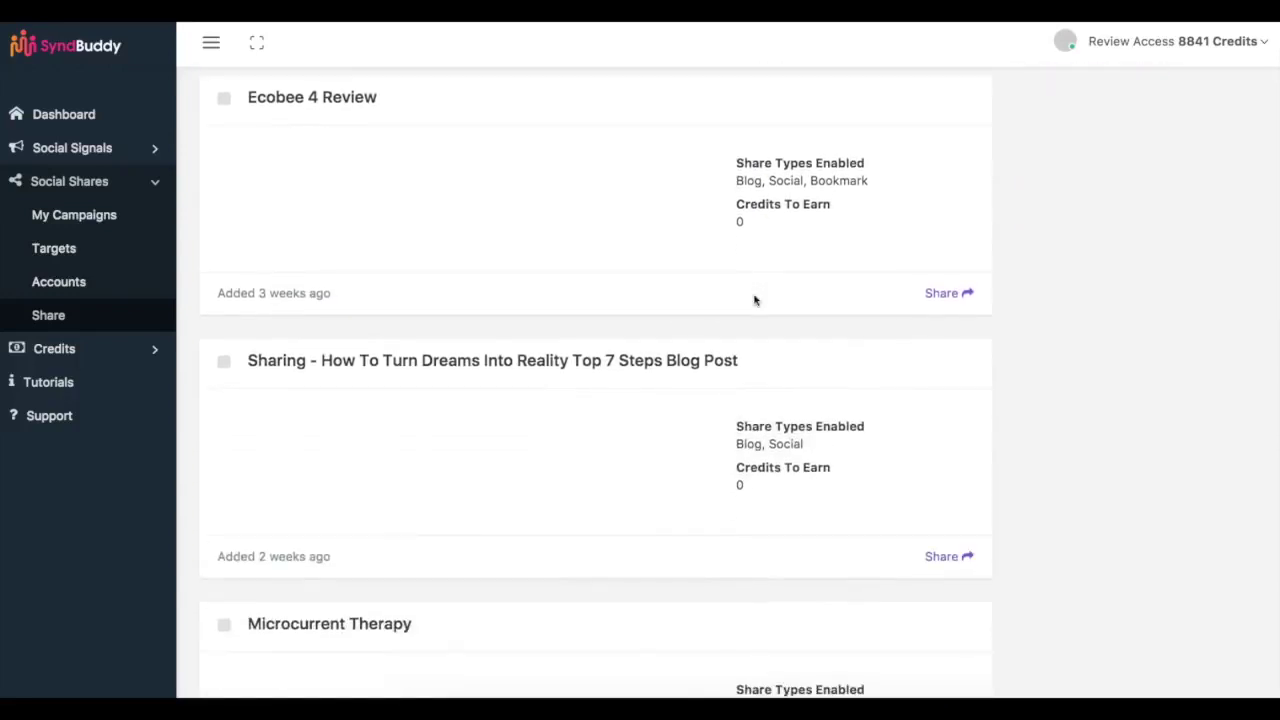
{"action": "scroll", "coordinate": [708, 354], "scroll_direction": "down", "scroll_amount": 1}
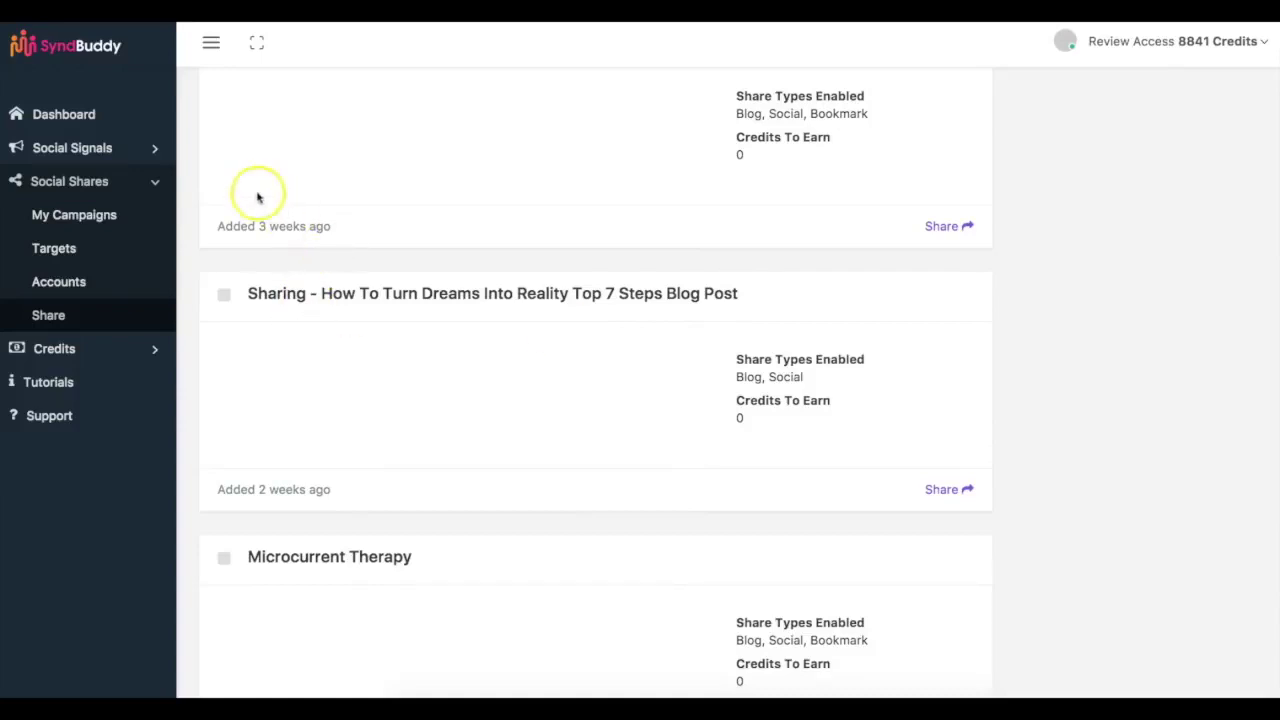
{"action": "left_click", "coordinate": [943, 489]}
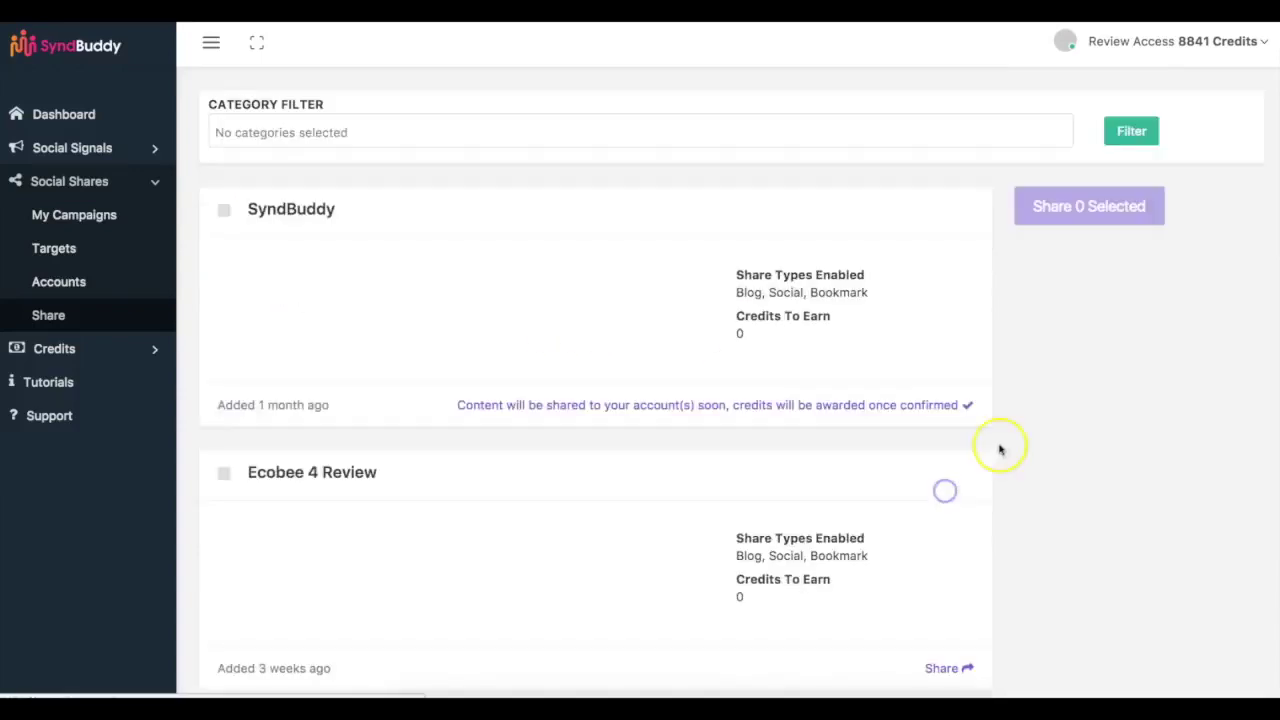
{"action": "scroll", "coordinate": [1062, 413], "scroll_direction": "down", "scroll_amount": 2}
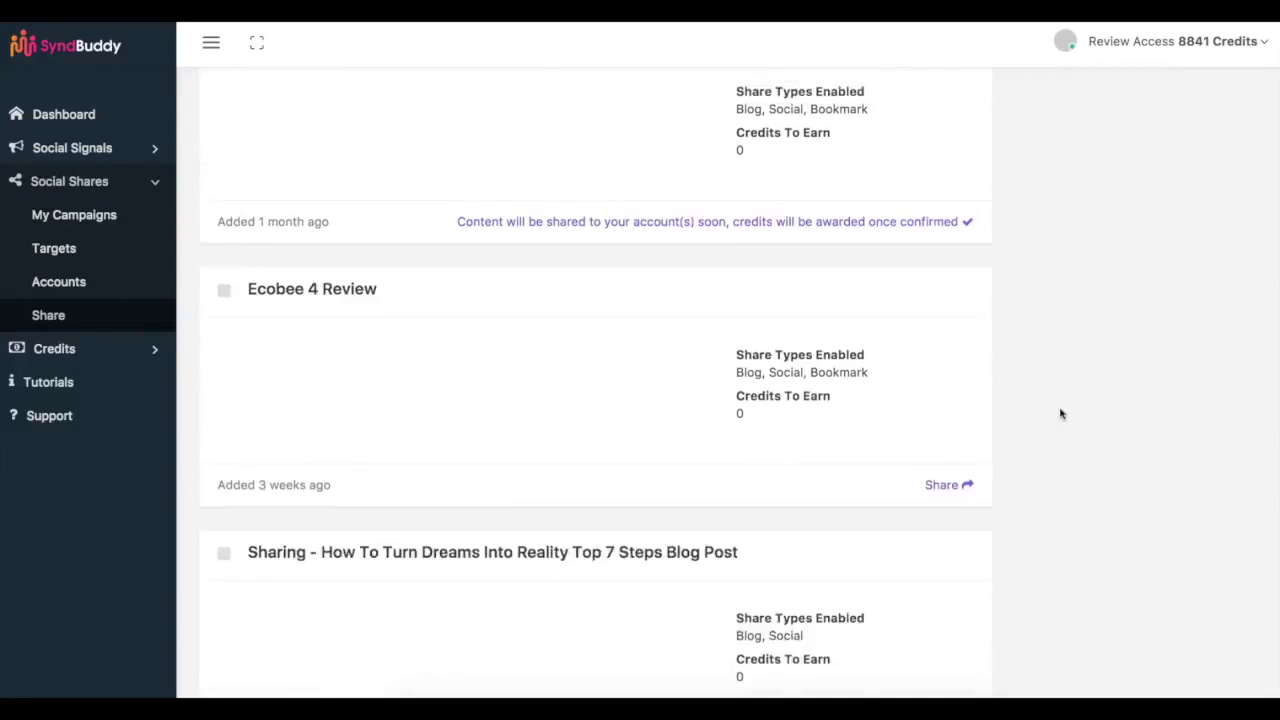
{"action": "scroll", "coordinate": [1062, 413], "scroll_direction": "up", "scroll_amount": 3}
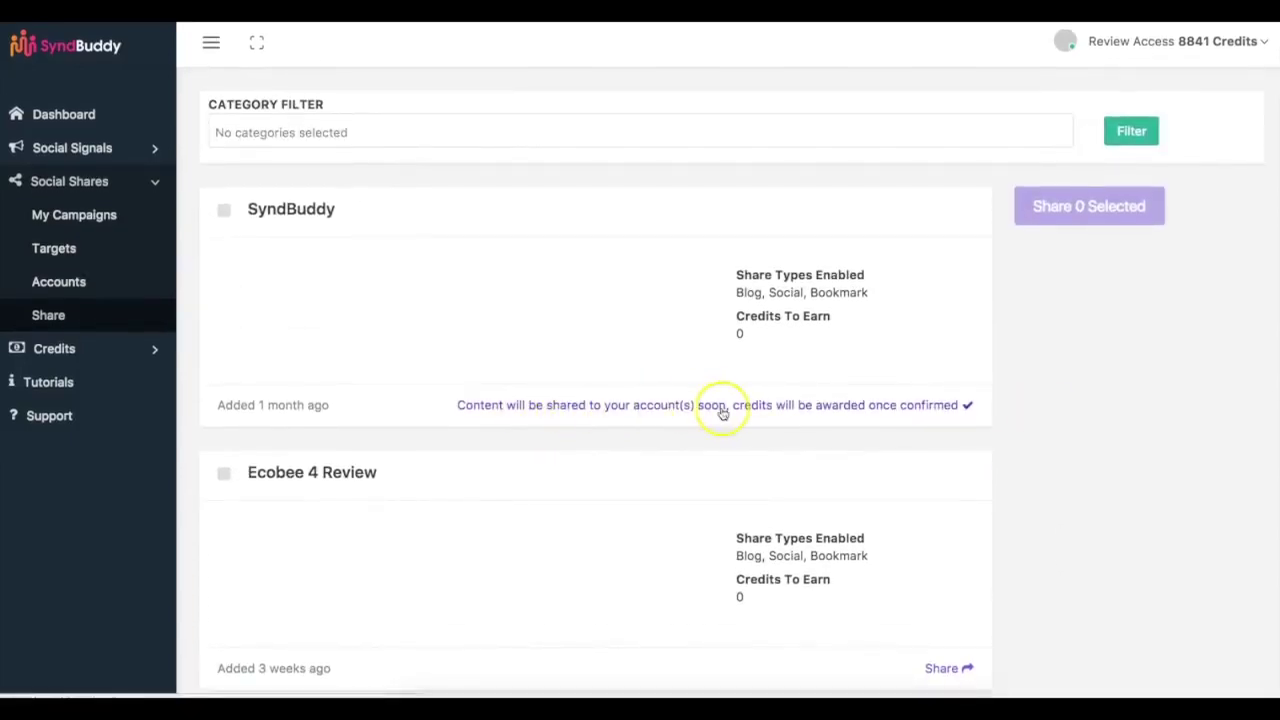